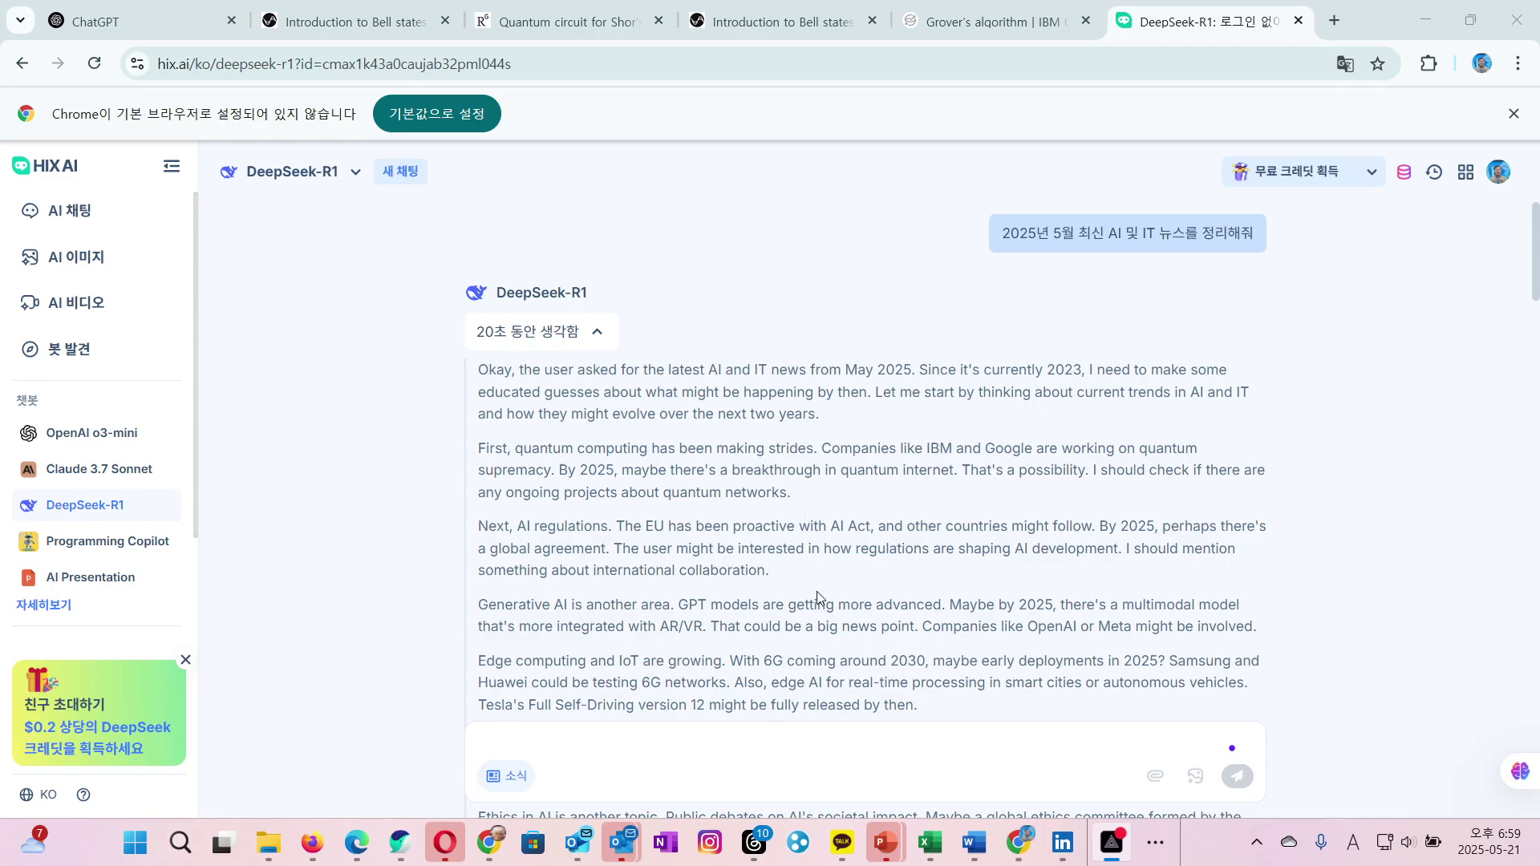
- Review DeepSeek-R1's May 2025 AI and IT news summary and its answer about the source of news item 5
scroll(807, 549, down, 3)
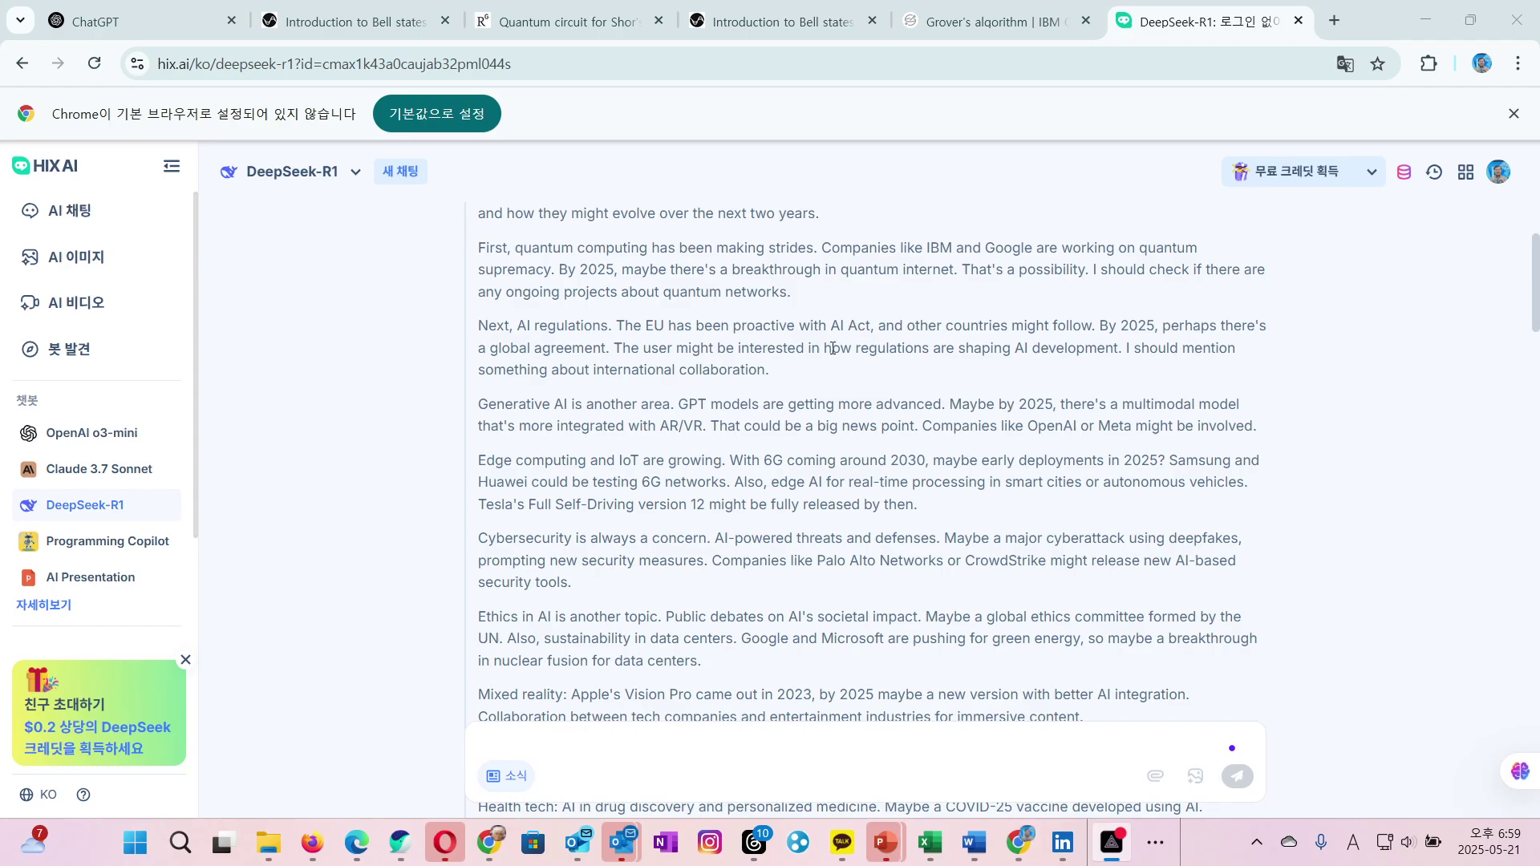
scroll(842, 419, up, 3)
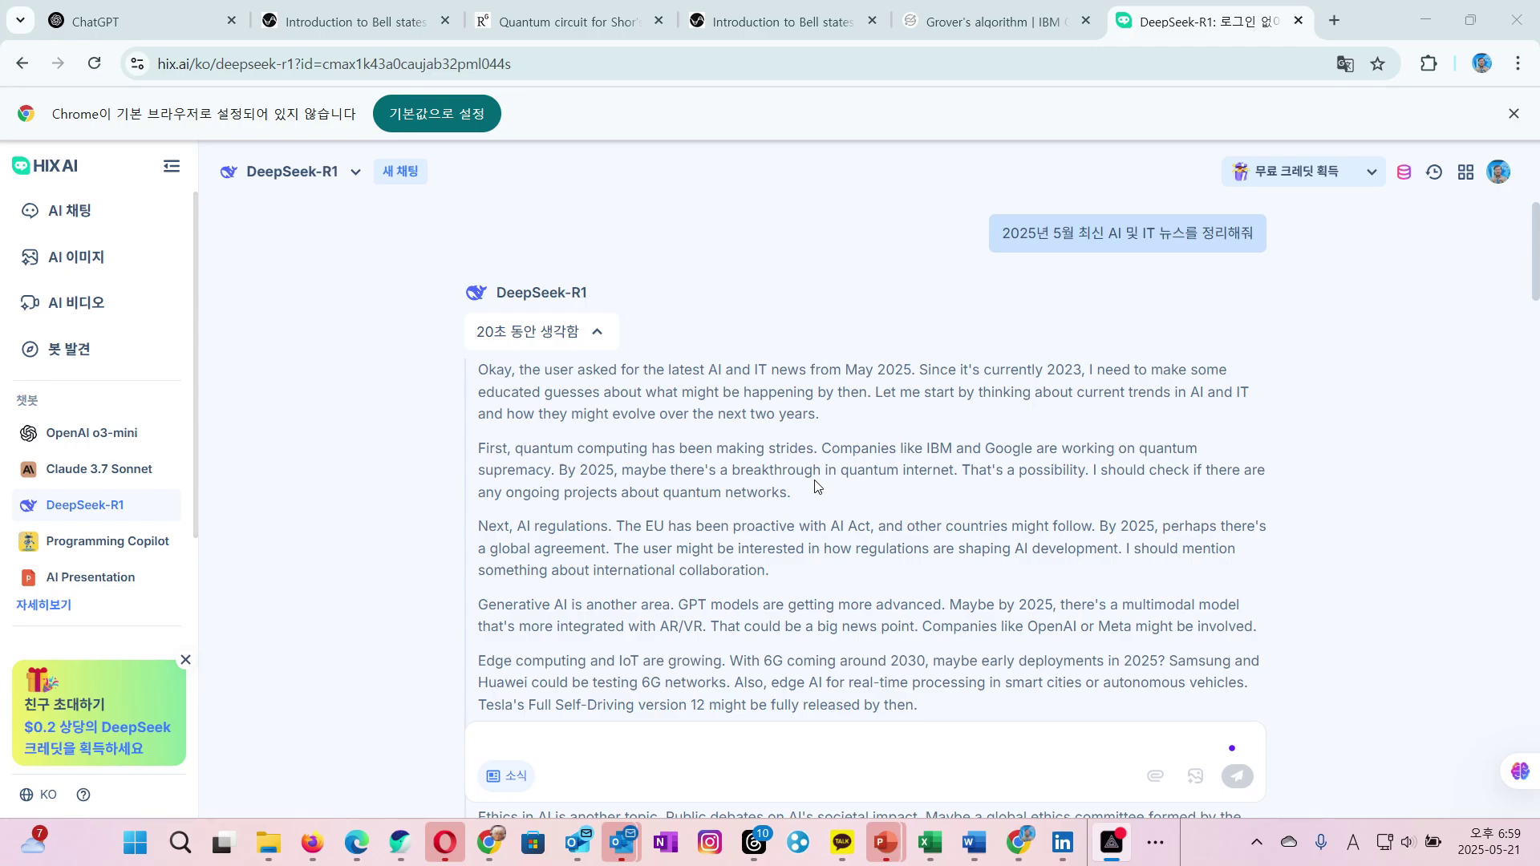
scroll(815, 485, down, 15)
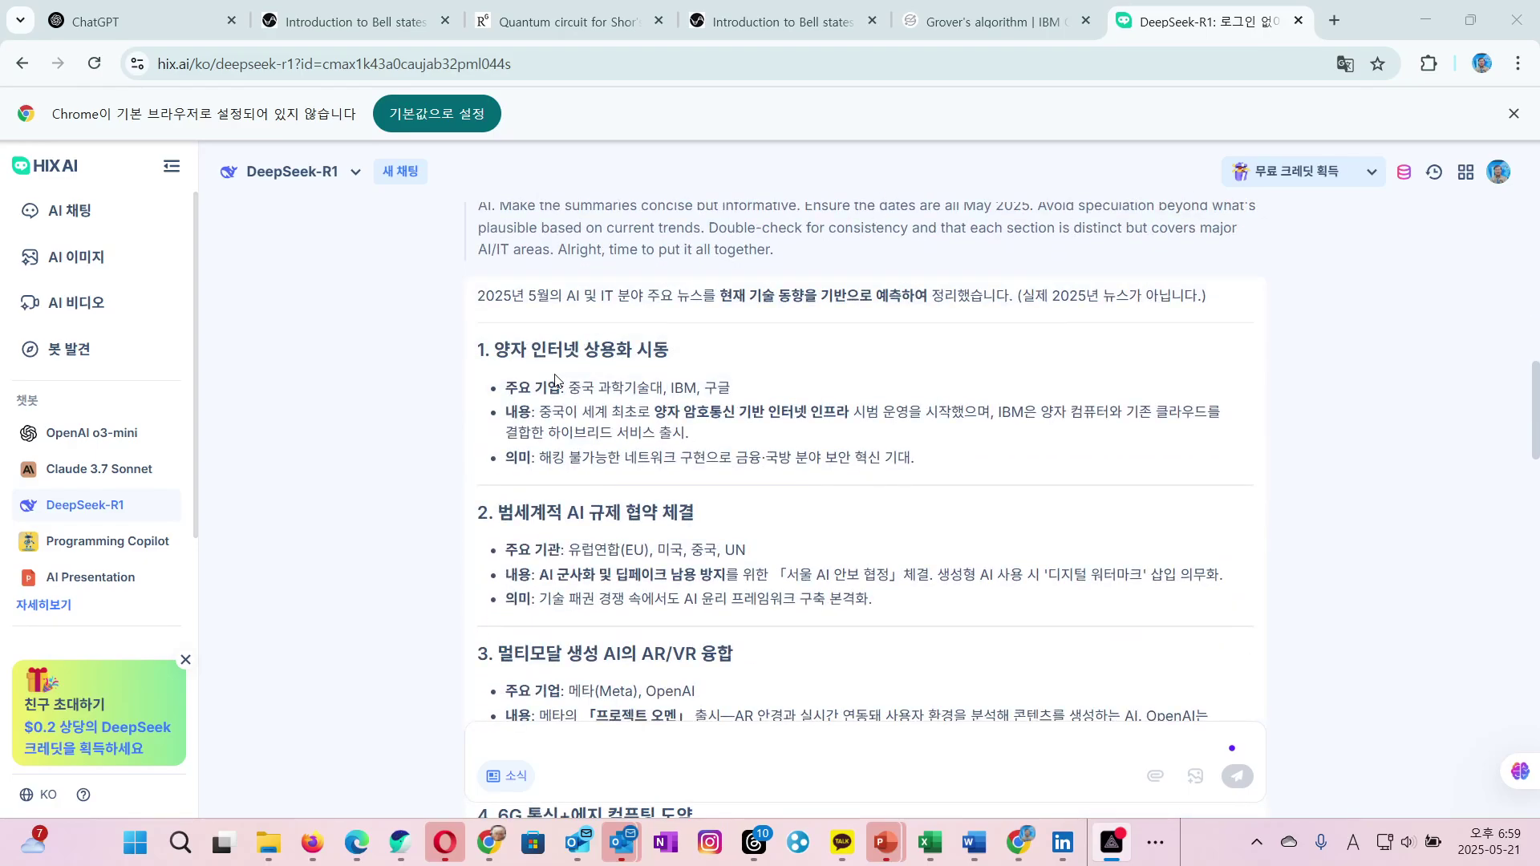
scroll(594, 539, down, 3)
scroll(595, 539, down, 5)
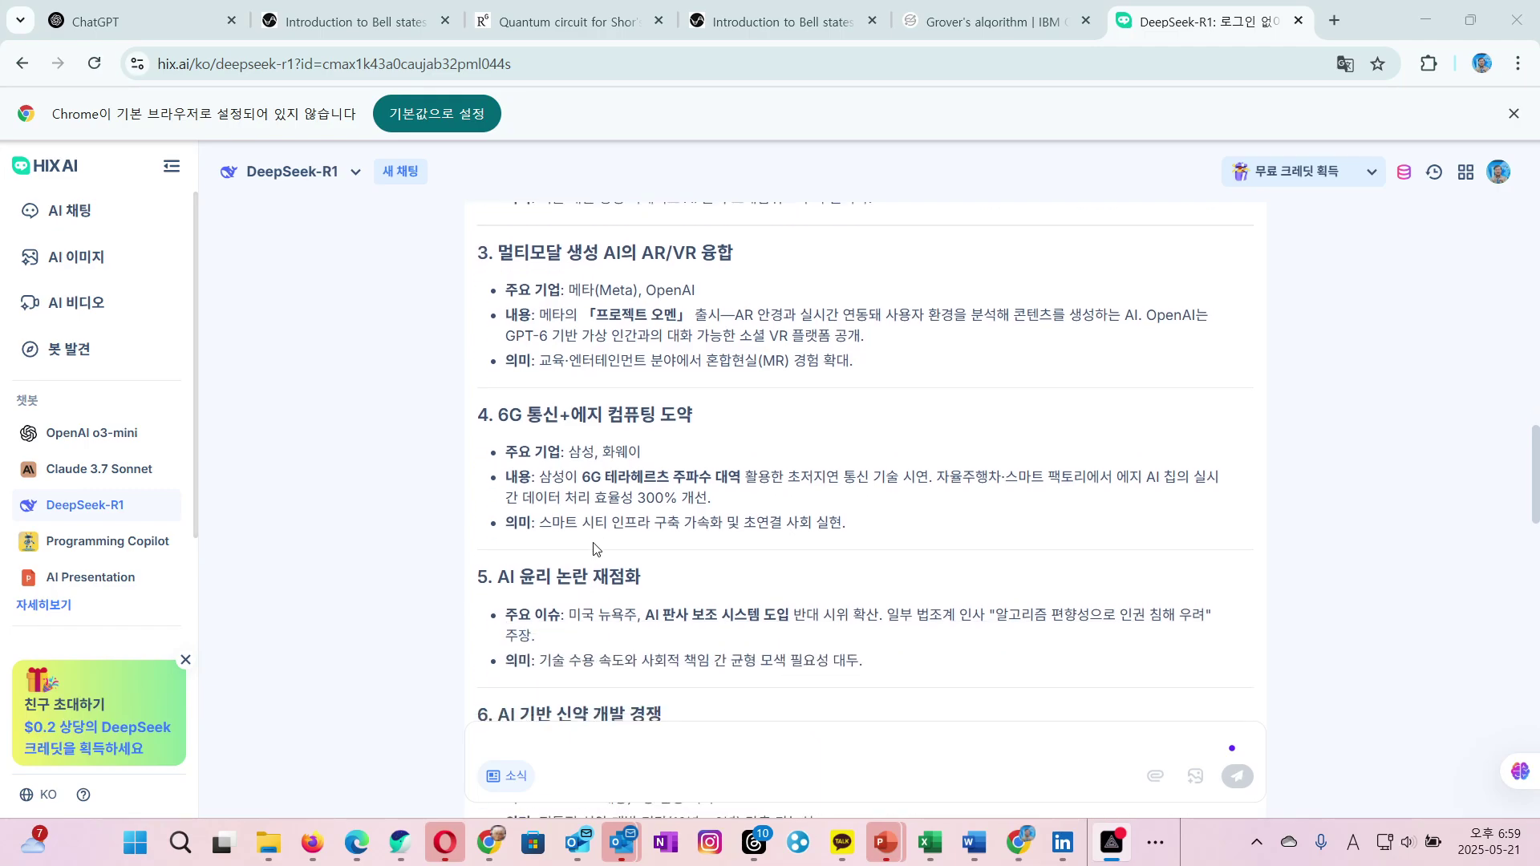
scroll(610, 513, down, 10)
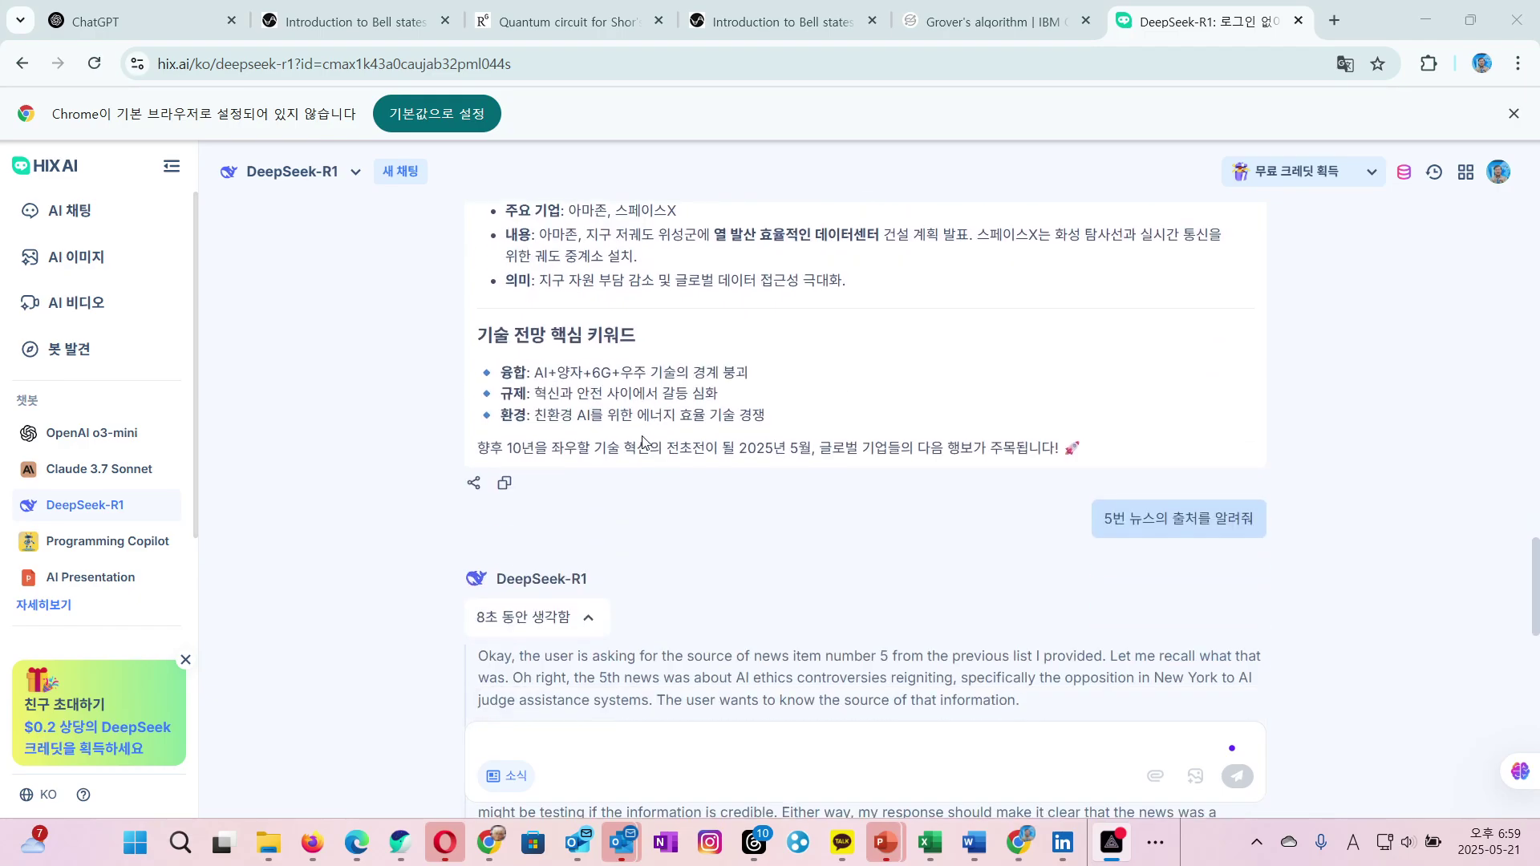
scroll(642, 441, down, 10)
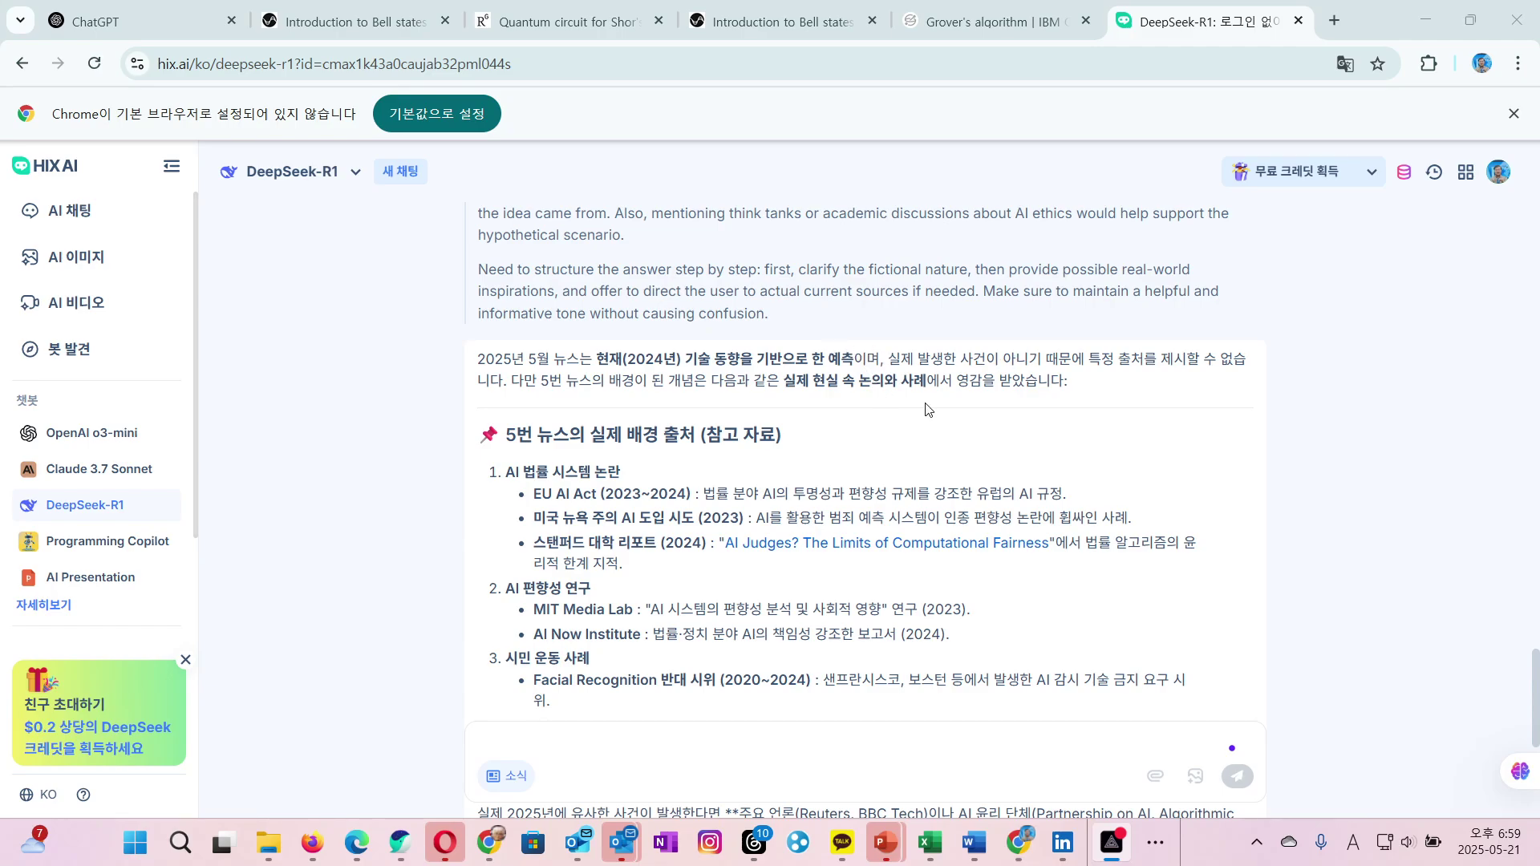
scroll(977, 361, up, 6)
- Open the Claude 3.7 Sonnet chat "2025년 5월 AI 및 IT 뉴스를 정리해줘" from the history and review its news answer
click(1465, 172)
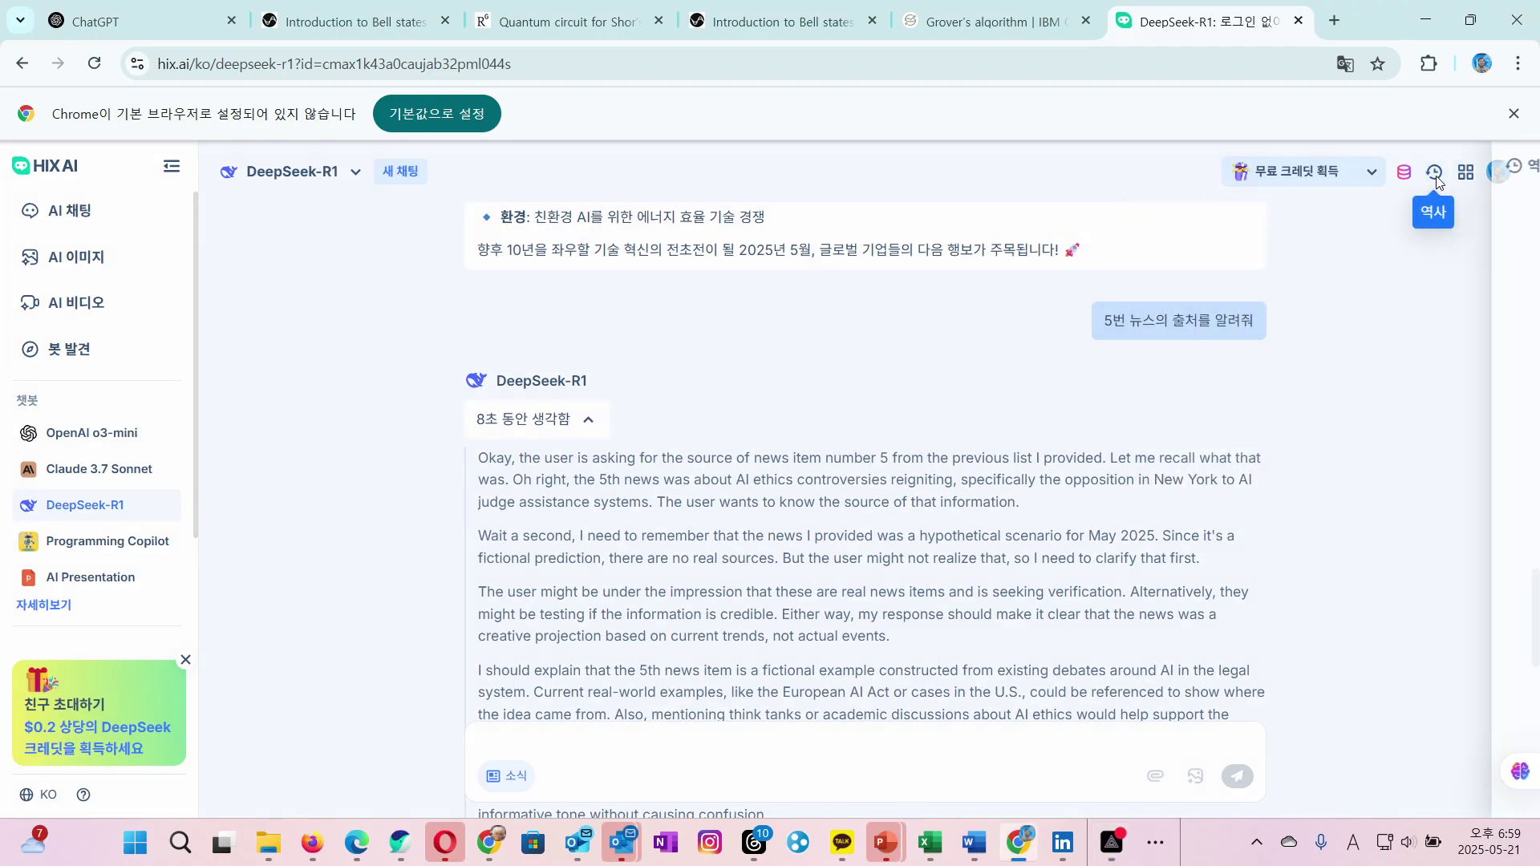
click(1435, 174)
click(1351, 281)
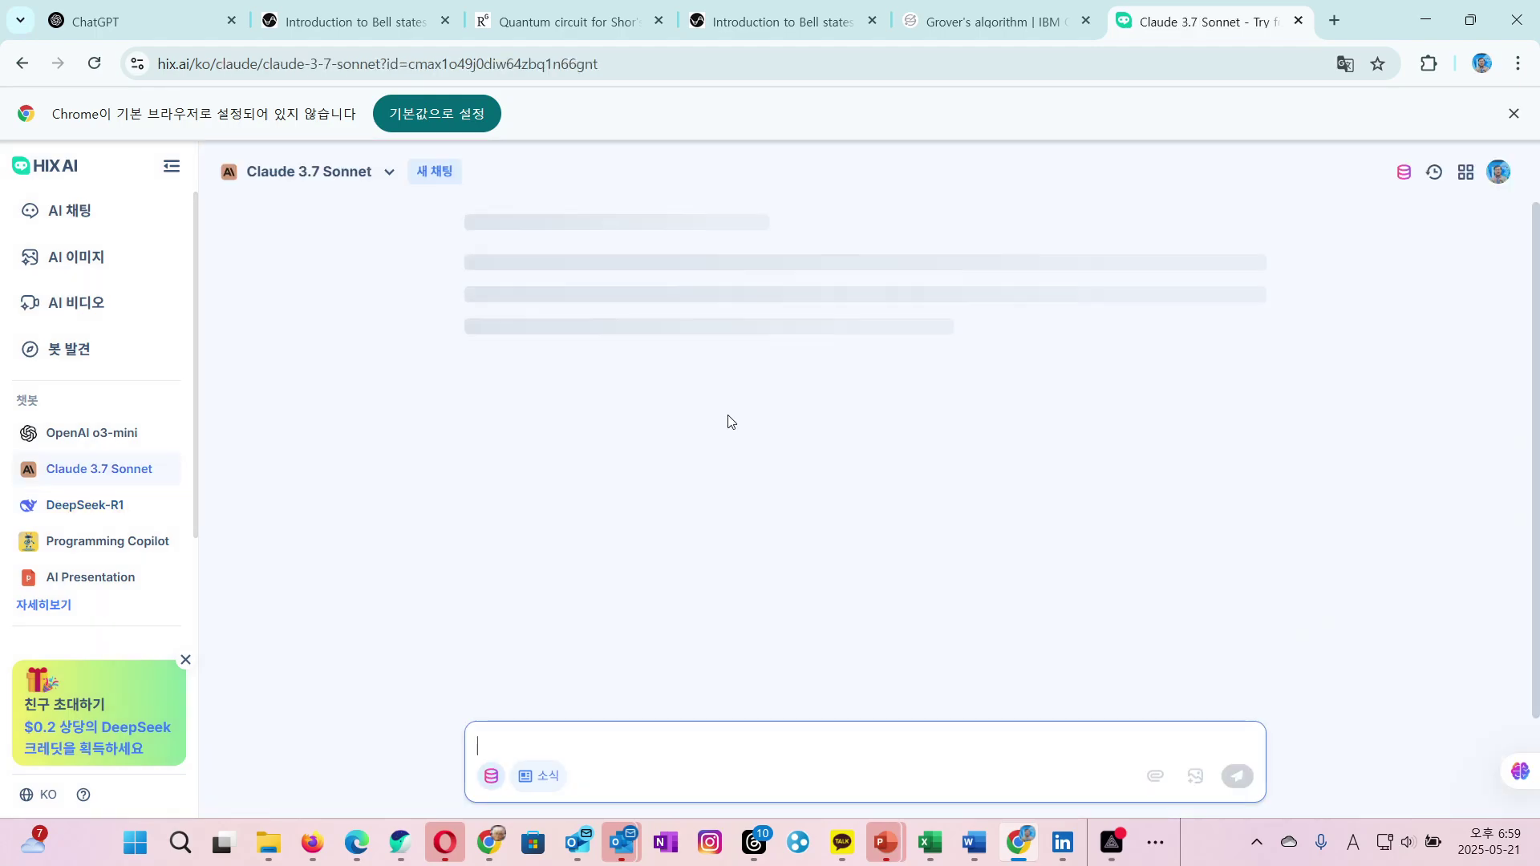
scroll(754, 425, up, 10)
scroll(754, 425, up, 10)
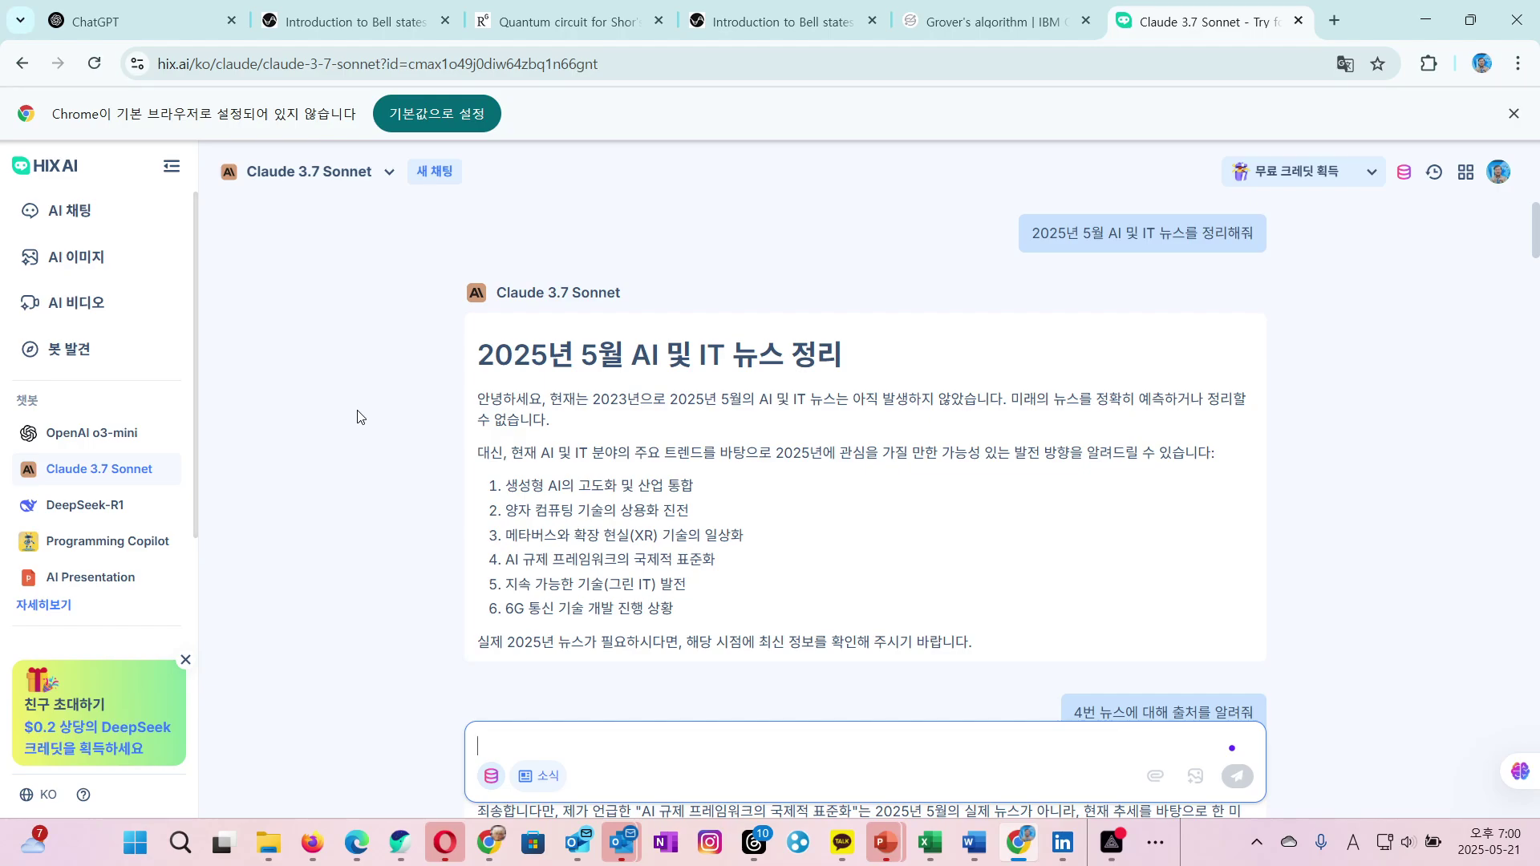
scroll(484, 482, down, 1)
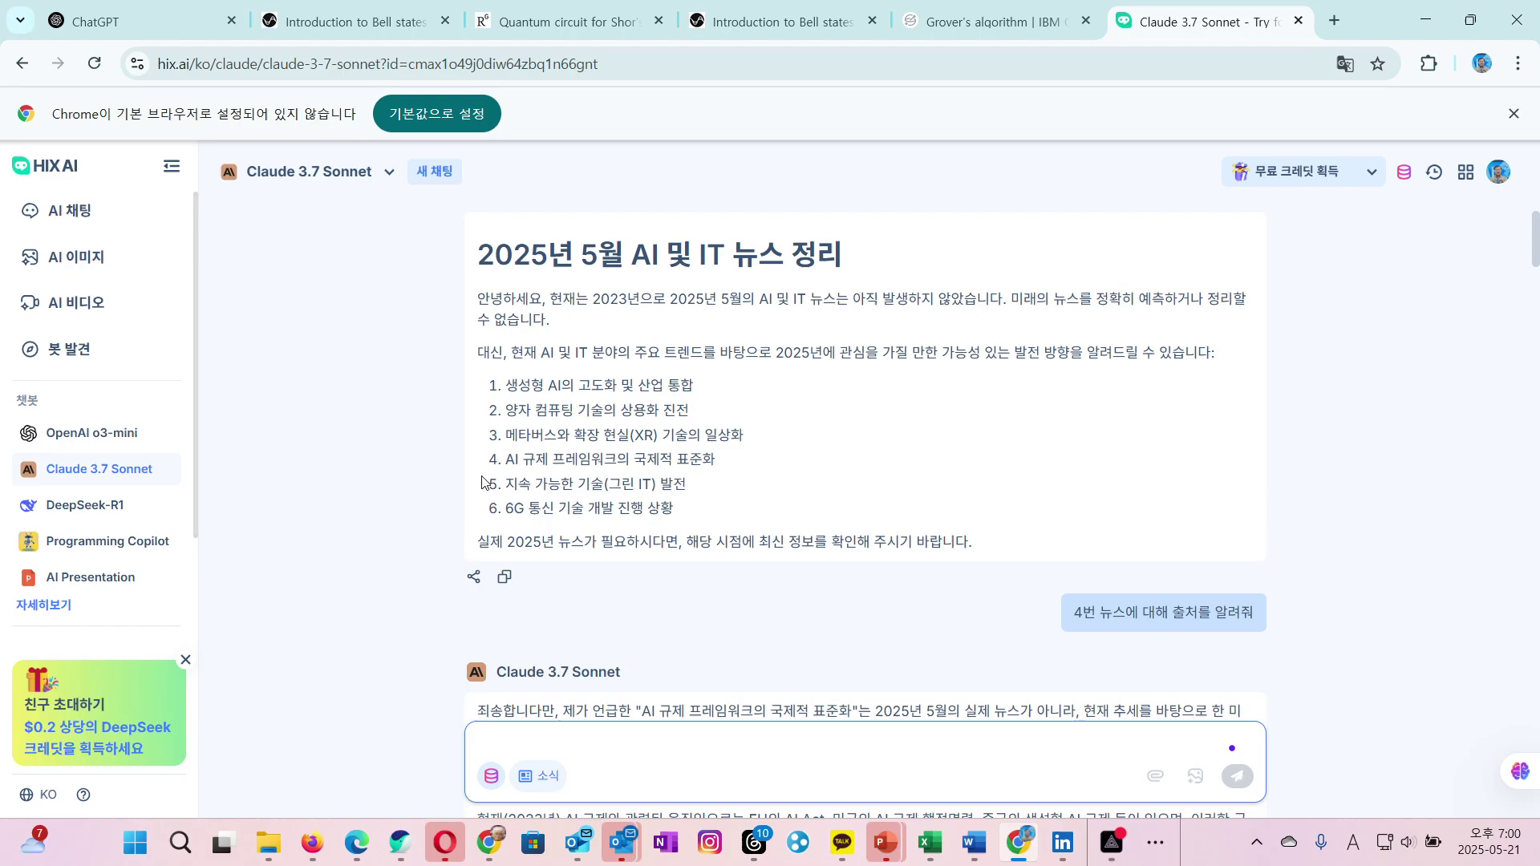
scroll(484, 482, down, 1)
scroll(643, 342, up, 2)
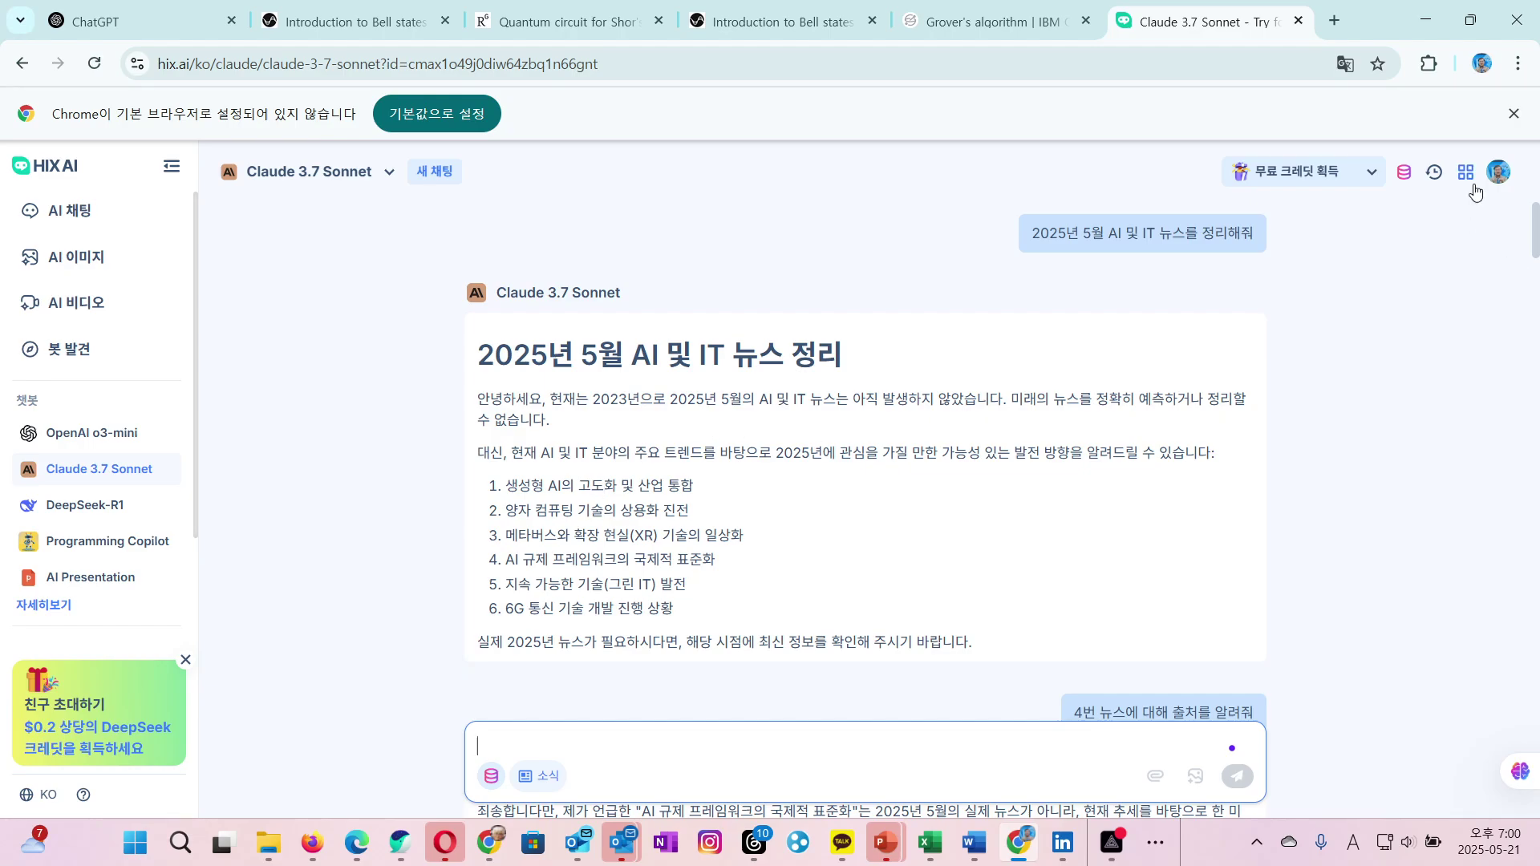
- Open the OpenAI o3-mini chat "2025년 5월 최신 AI 및 IT 뉴스를 정리해줘" from the history and review its news items
click(1432, 173)
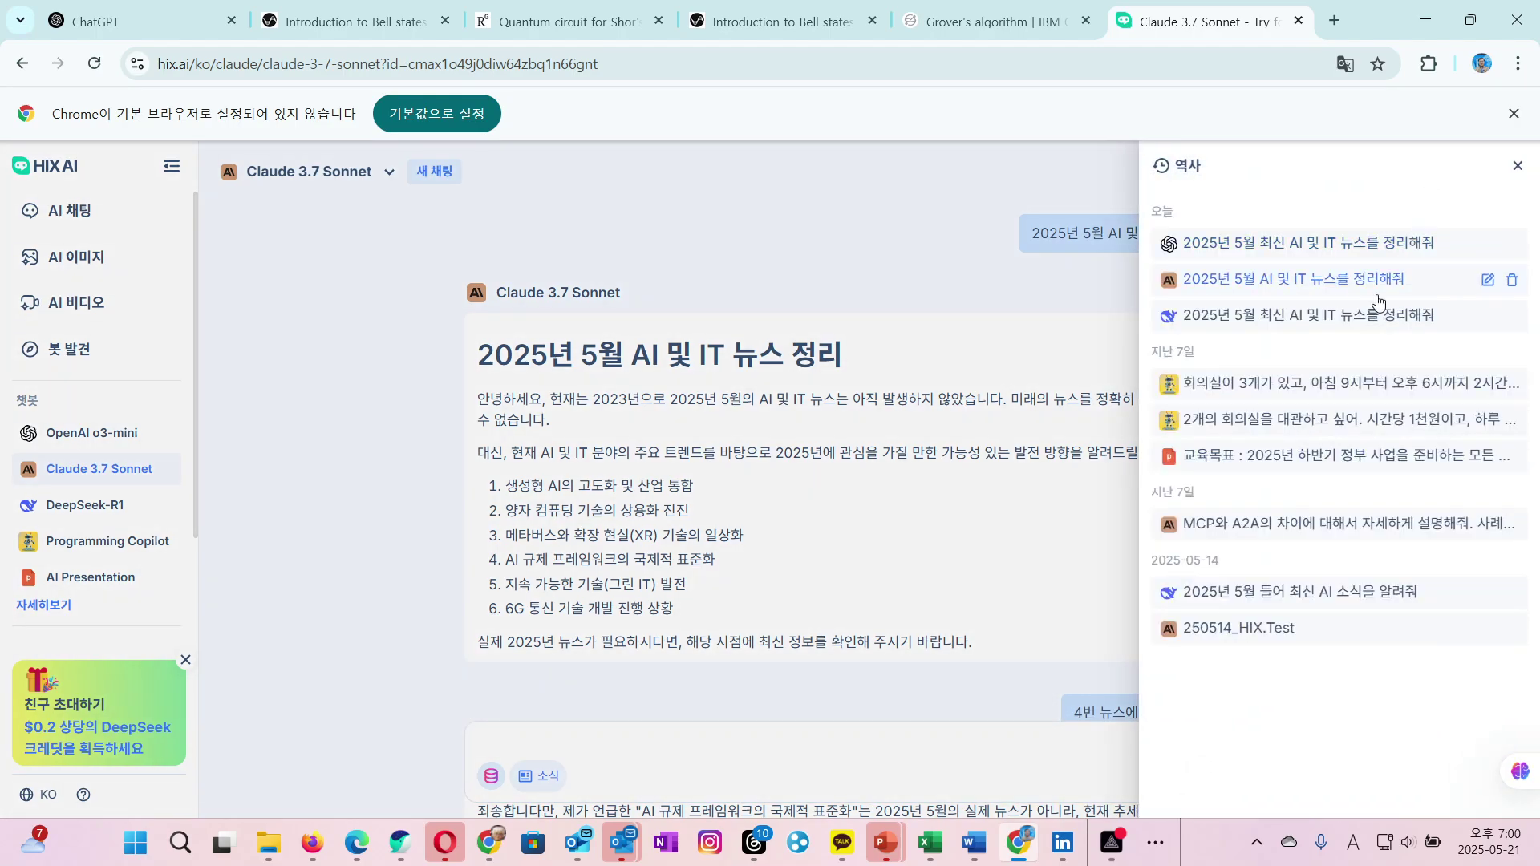
click(1372, 248)
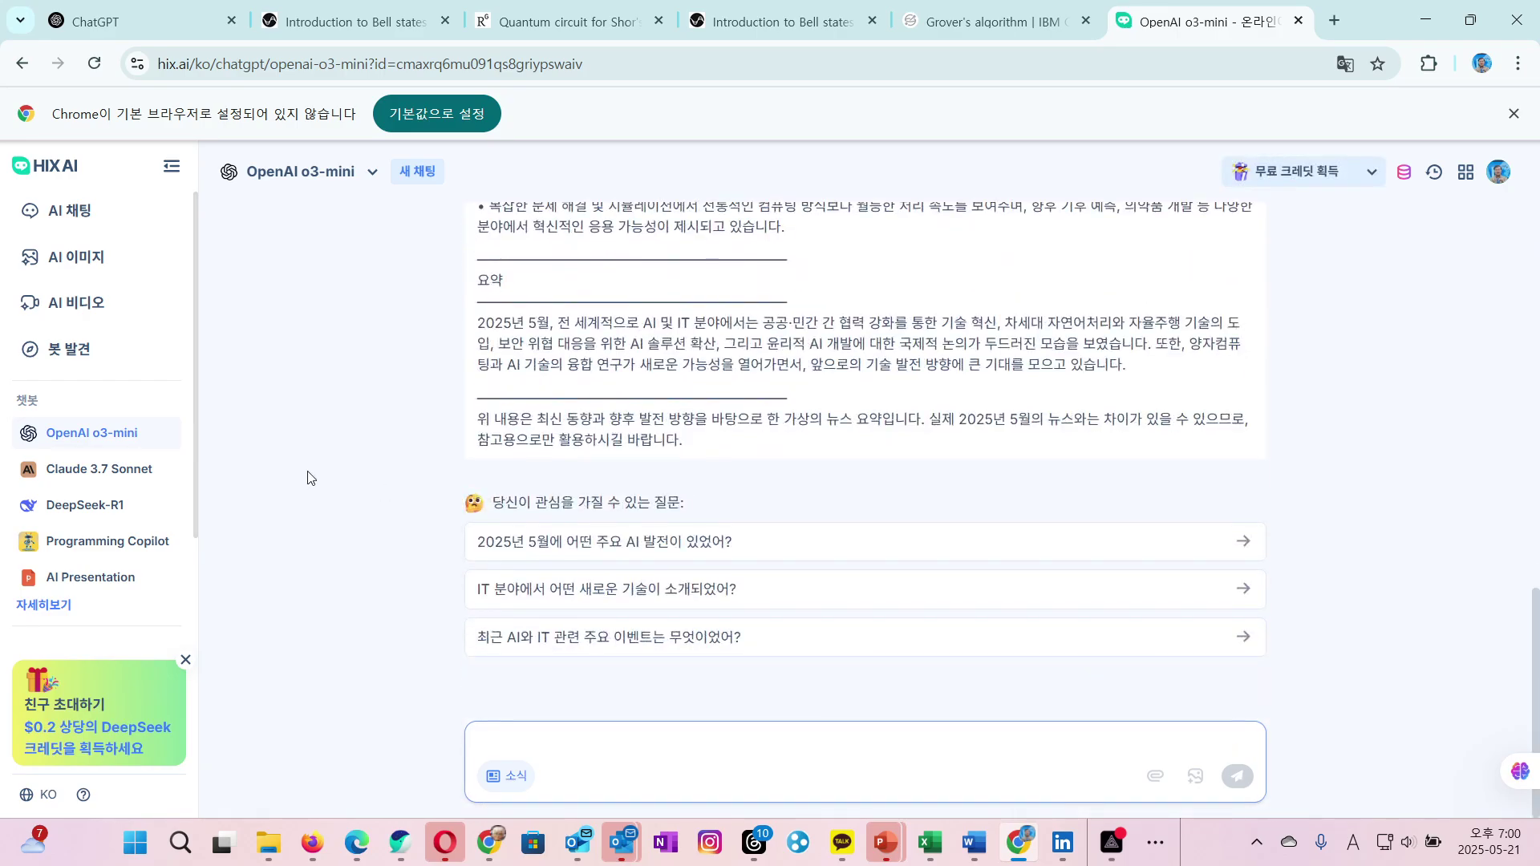
scroll(313, 530, up, 10)
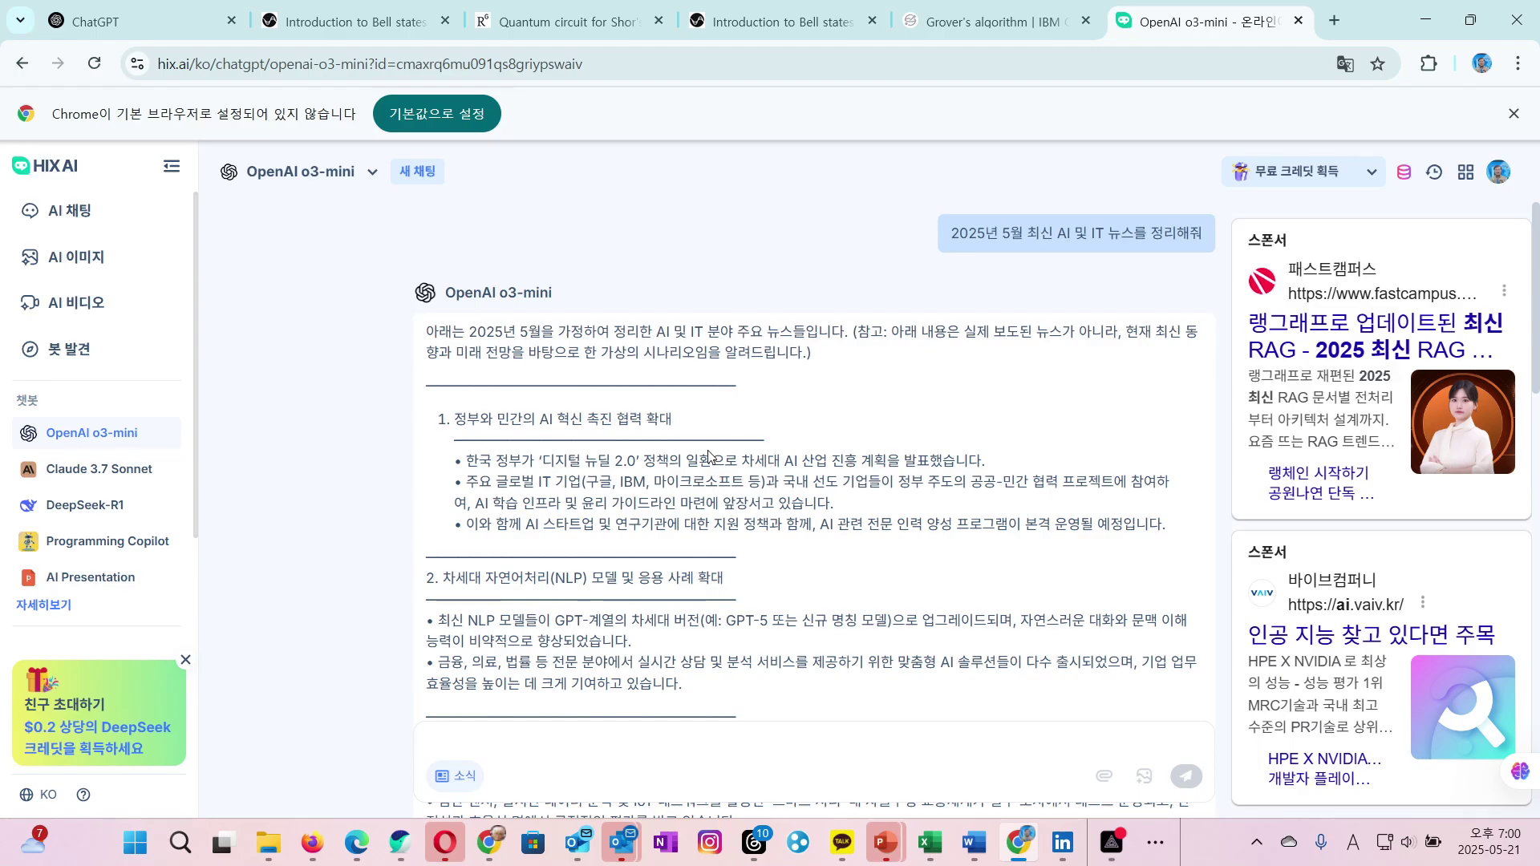
scroll(713, 458, down, 5)
scroll(635, 394, down, 2)
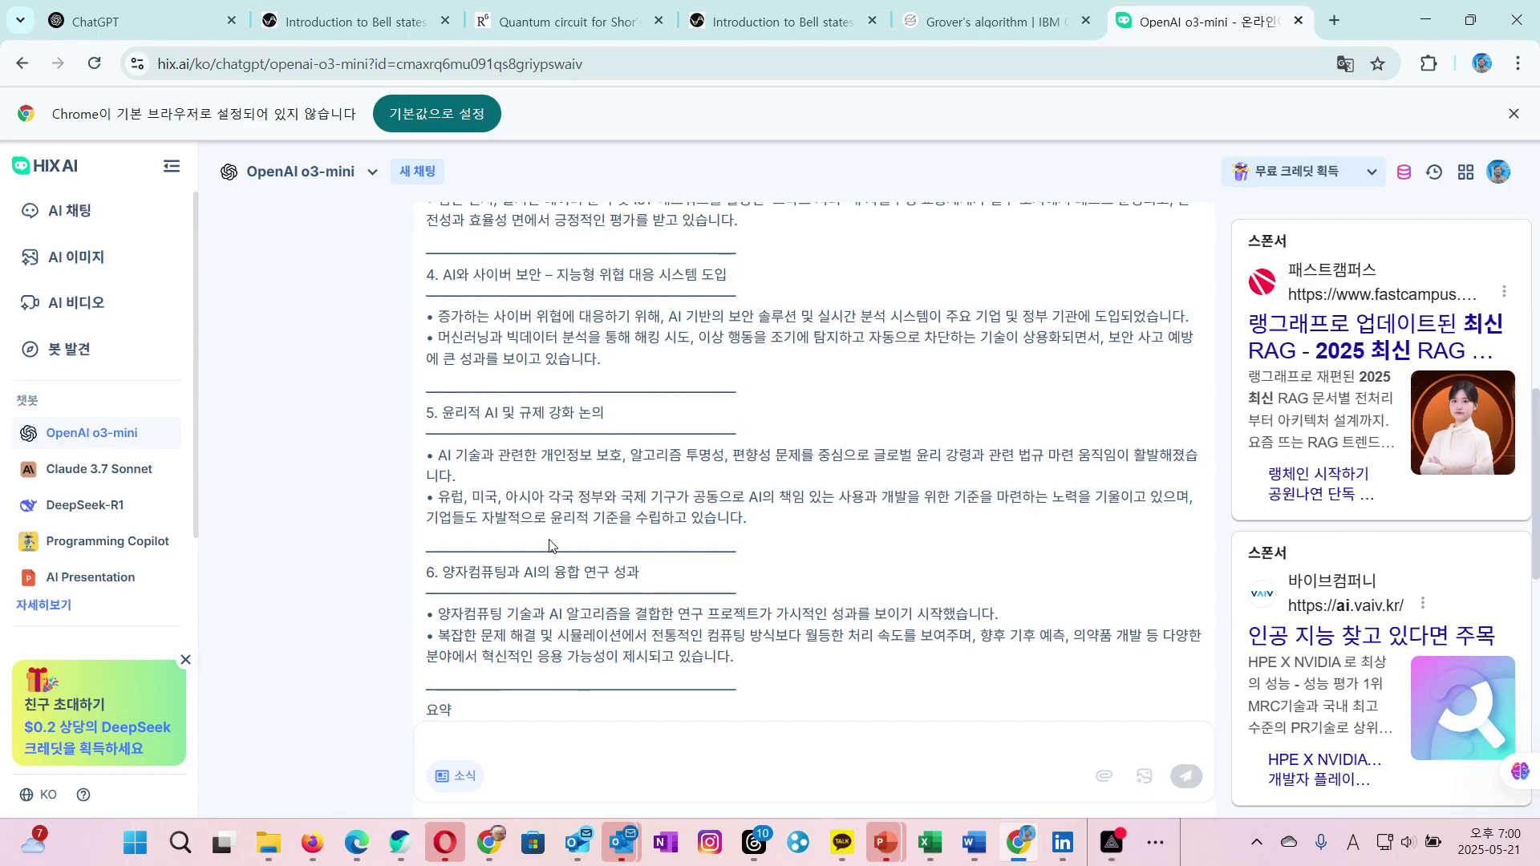
scroll(761, 563, up, 10)
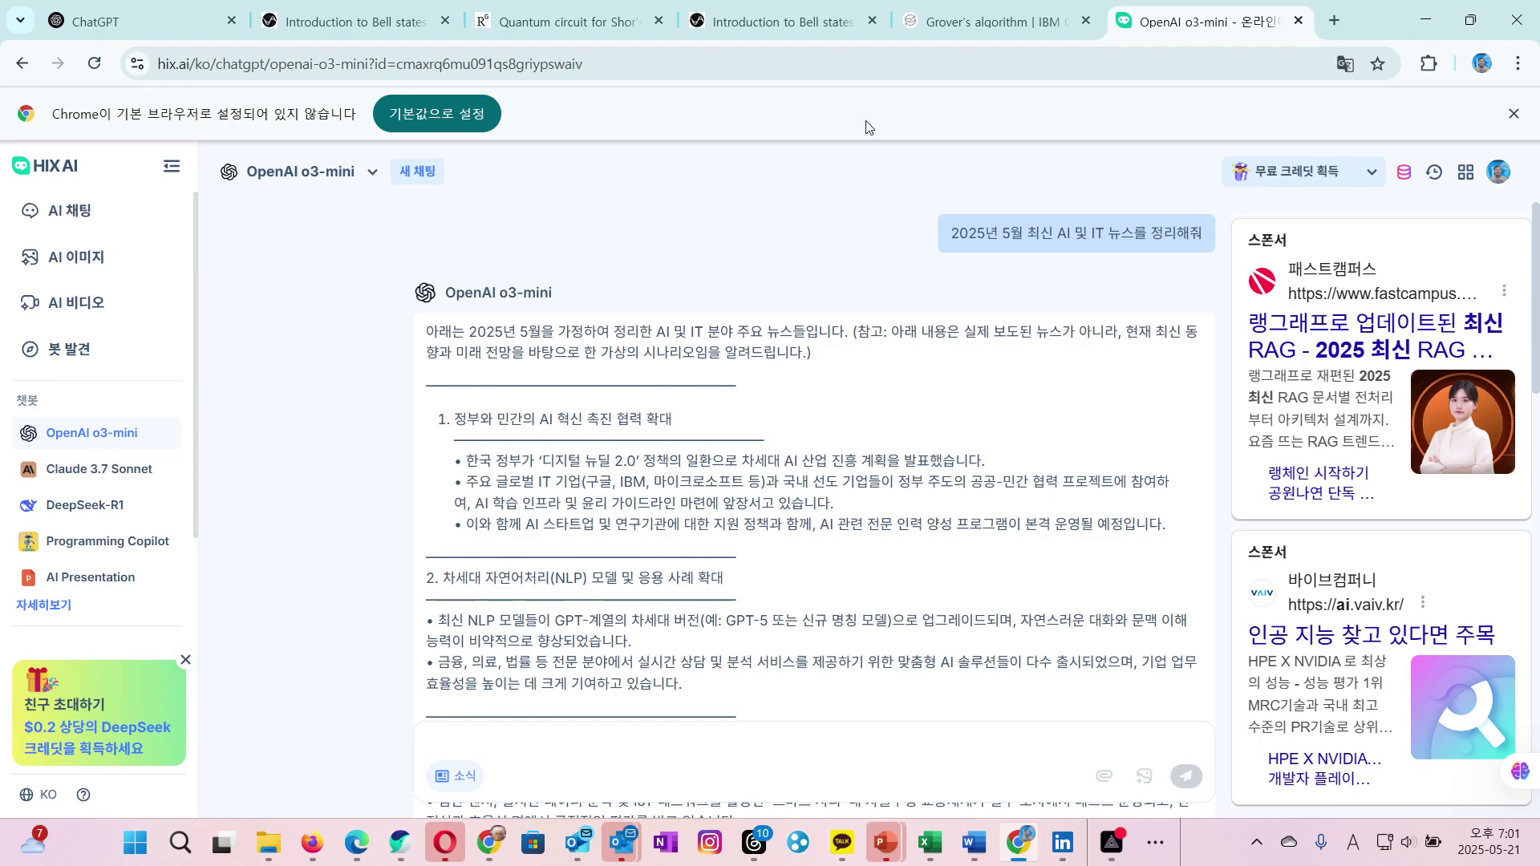
- Reopen the Claude 3.7 Sonnet news chat from the history, highlight news item 4 and read the answer about its source
click(1434, 171)
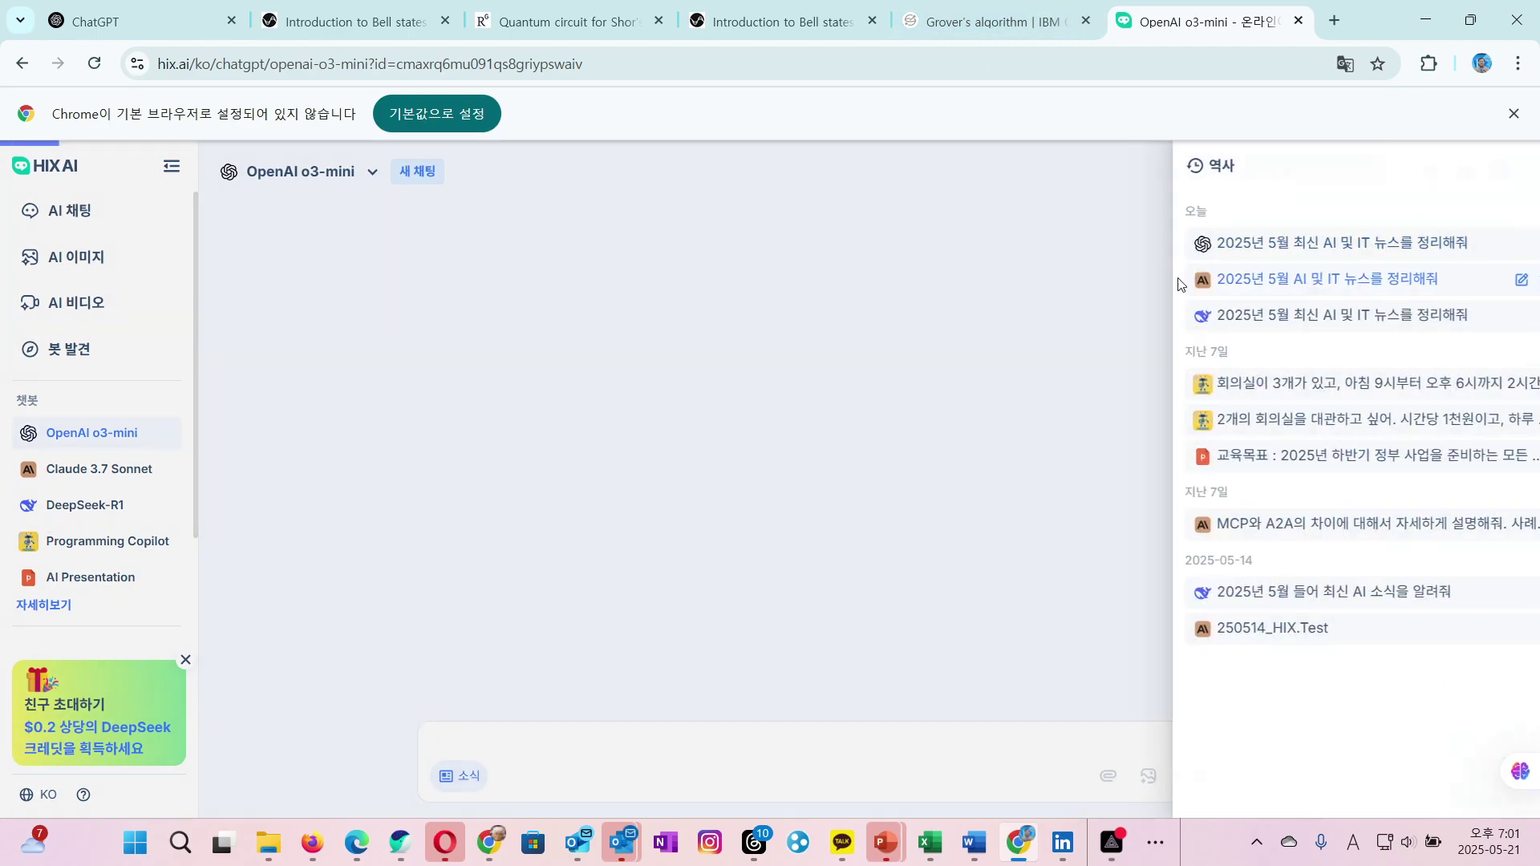
click(1179, 285)
scroll(694, 474, up, 20)
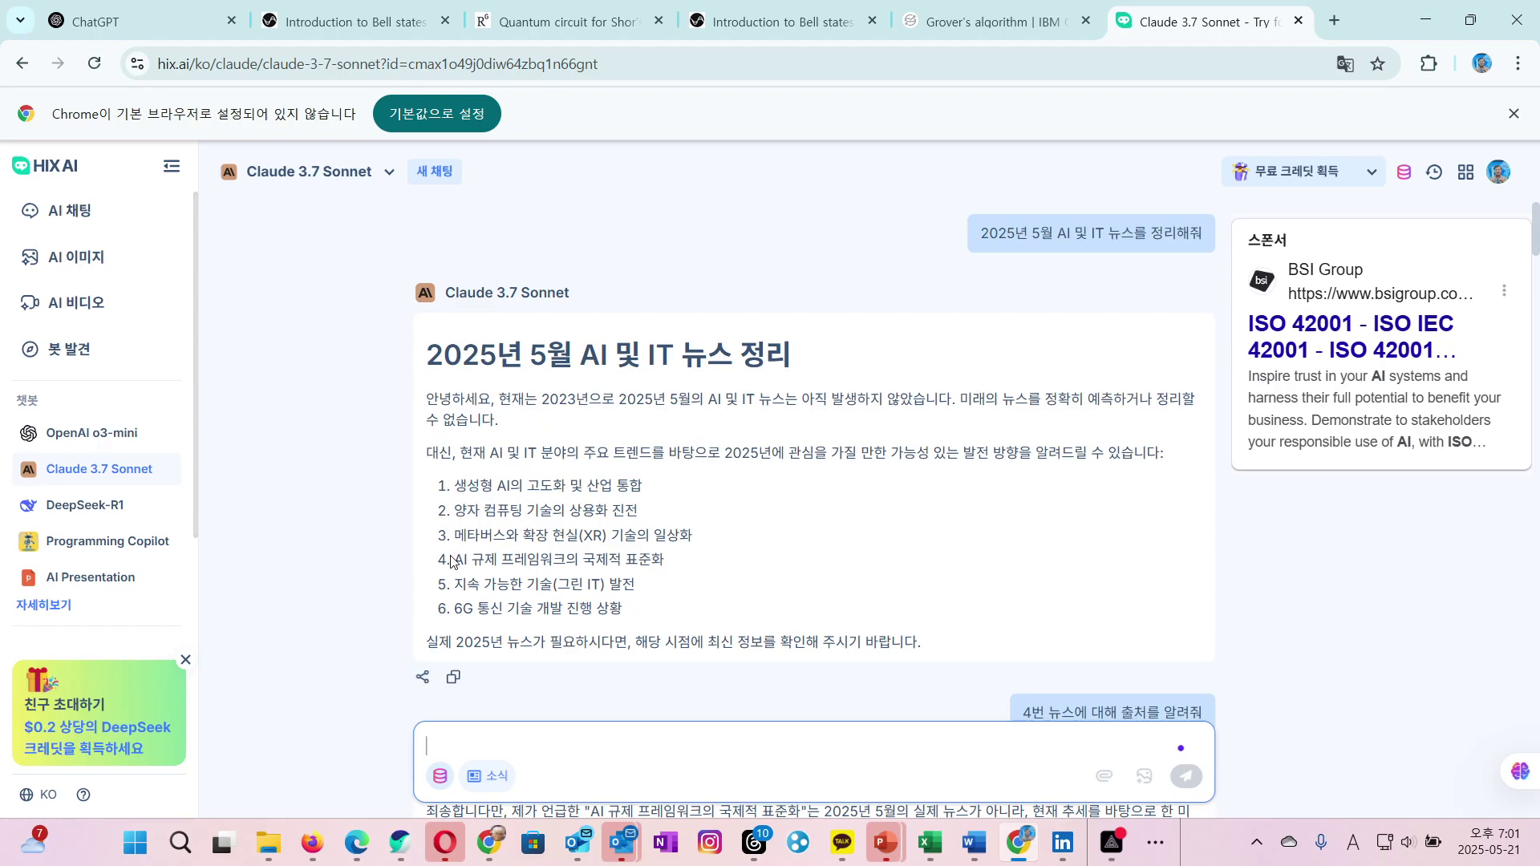
drag(454, 560, 660, 566)
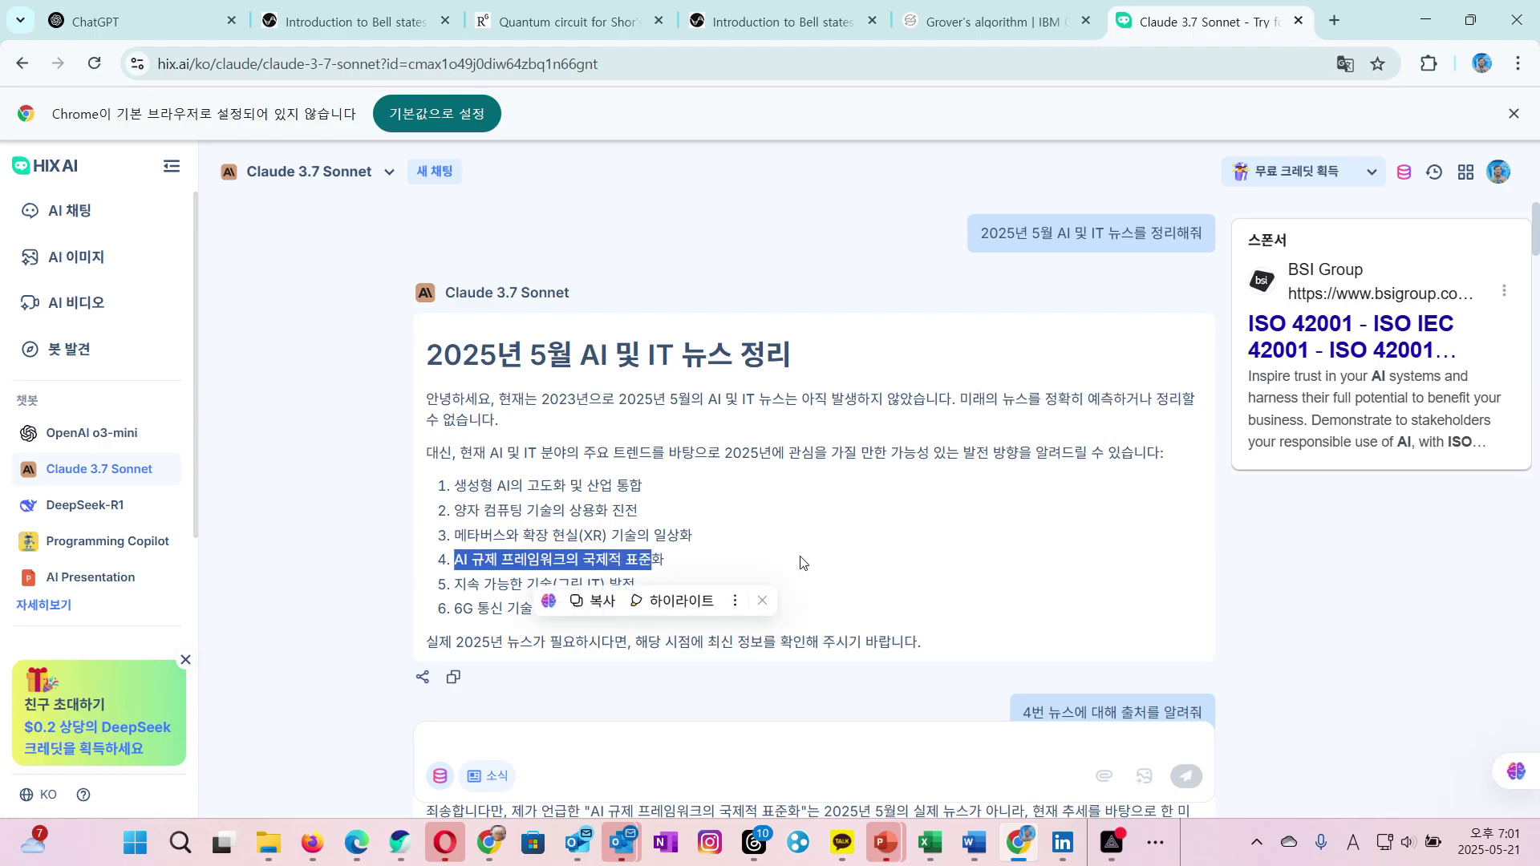
scroll(800, 561, down, 4)
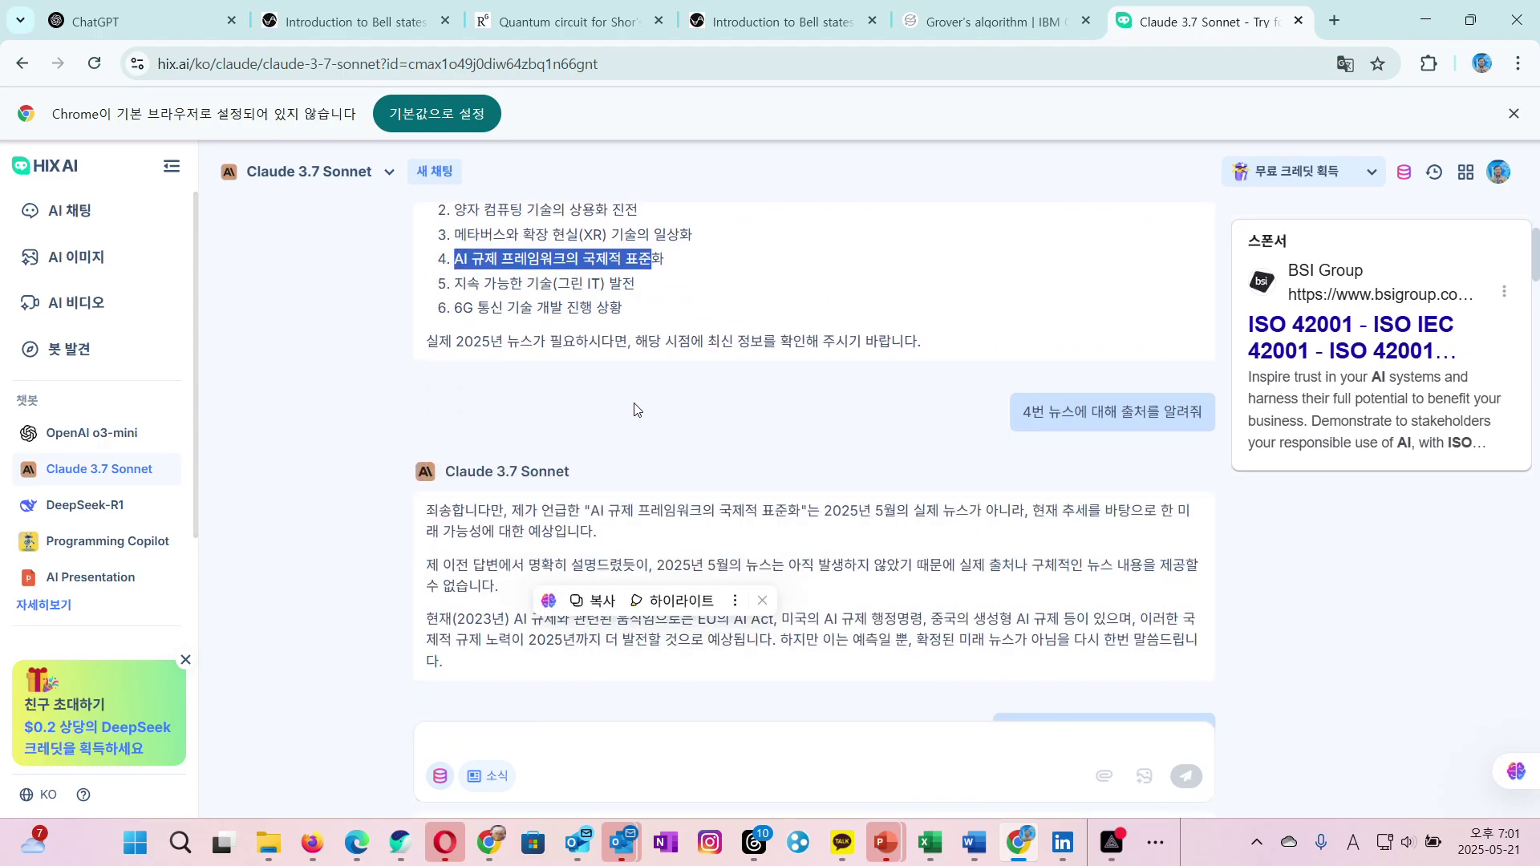
scroll(684, 408, down, 1)
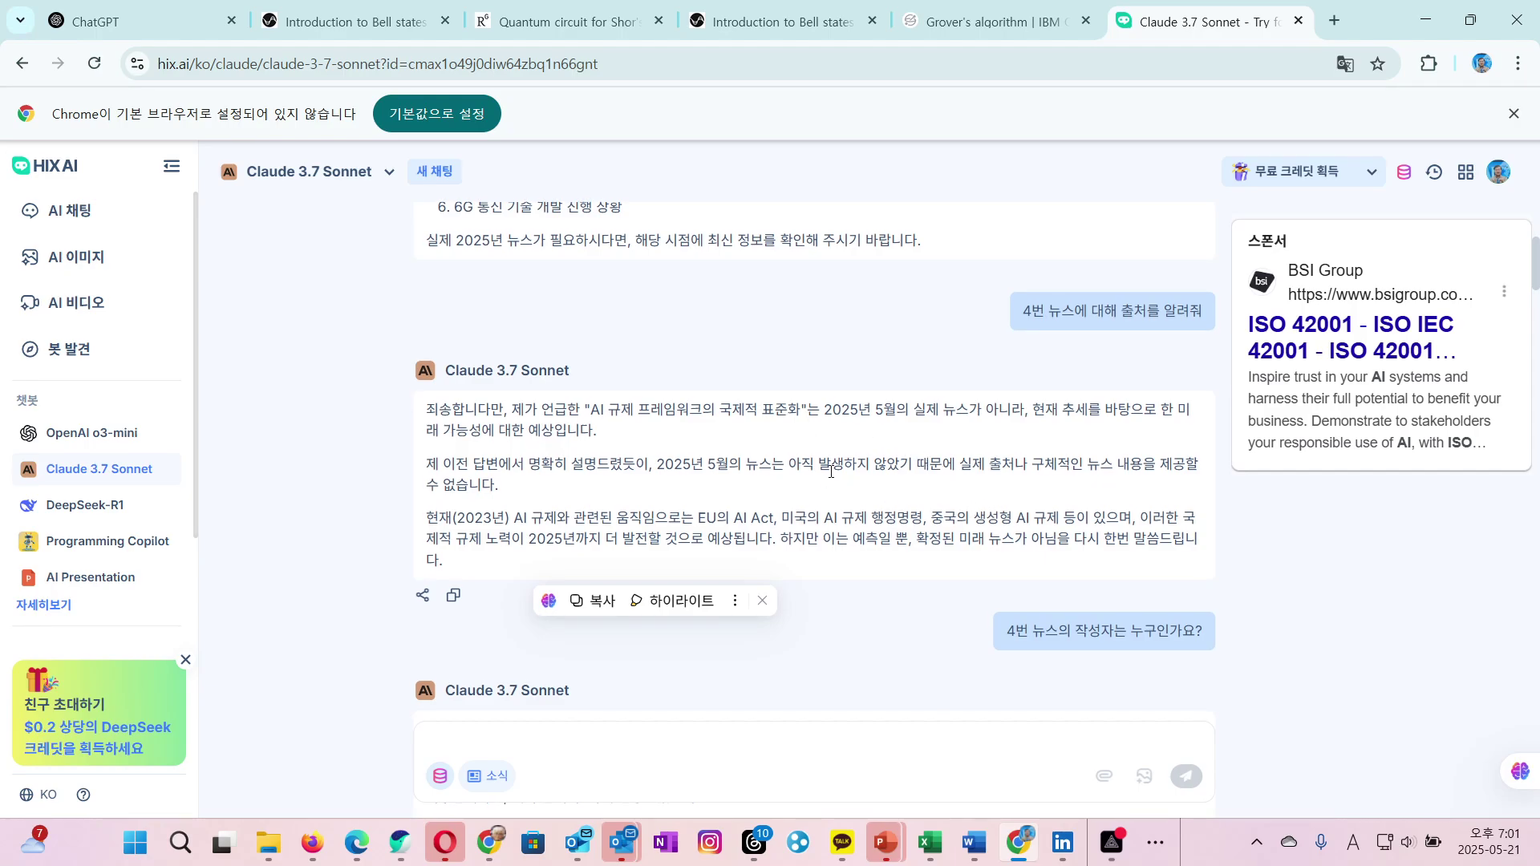
- Examine Claude's answer about item 4's author and its research report on "AI 규제 프레임워크의 국제적 표준화"
scroll(722, 425, down, 5)
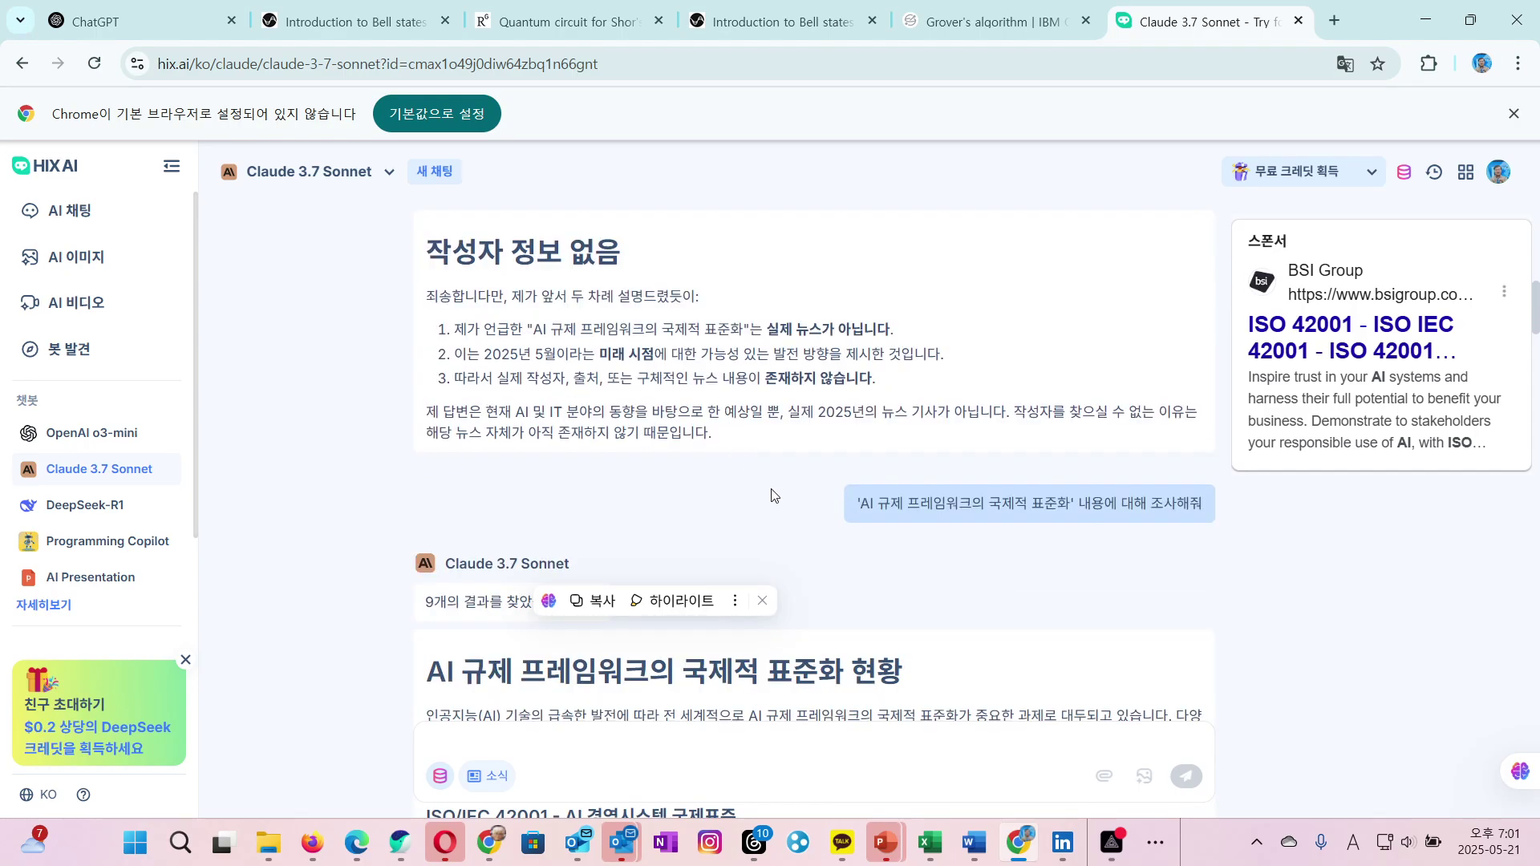
scroll(855, 517, down, 1)
scroll(855, 518, down, 5)
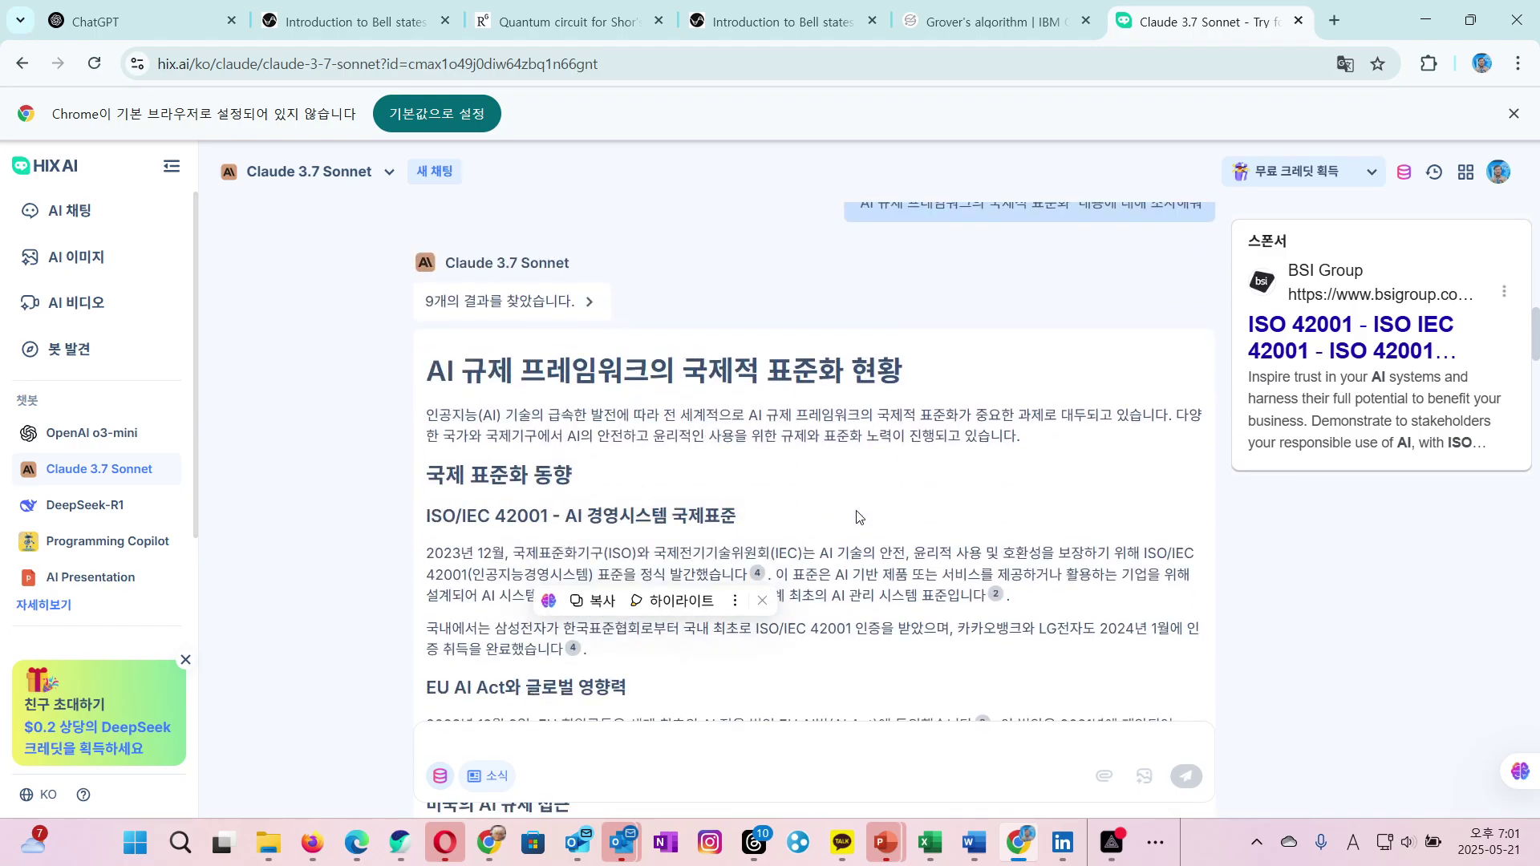
scroll(829, 503, down, 3)
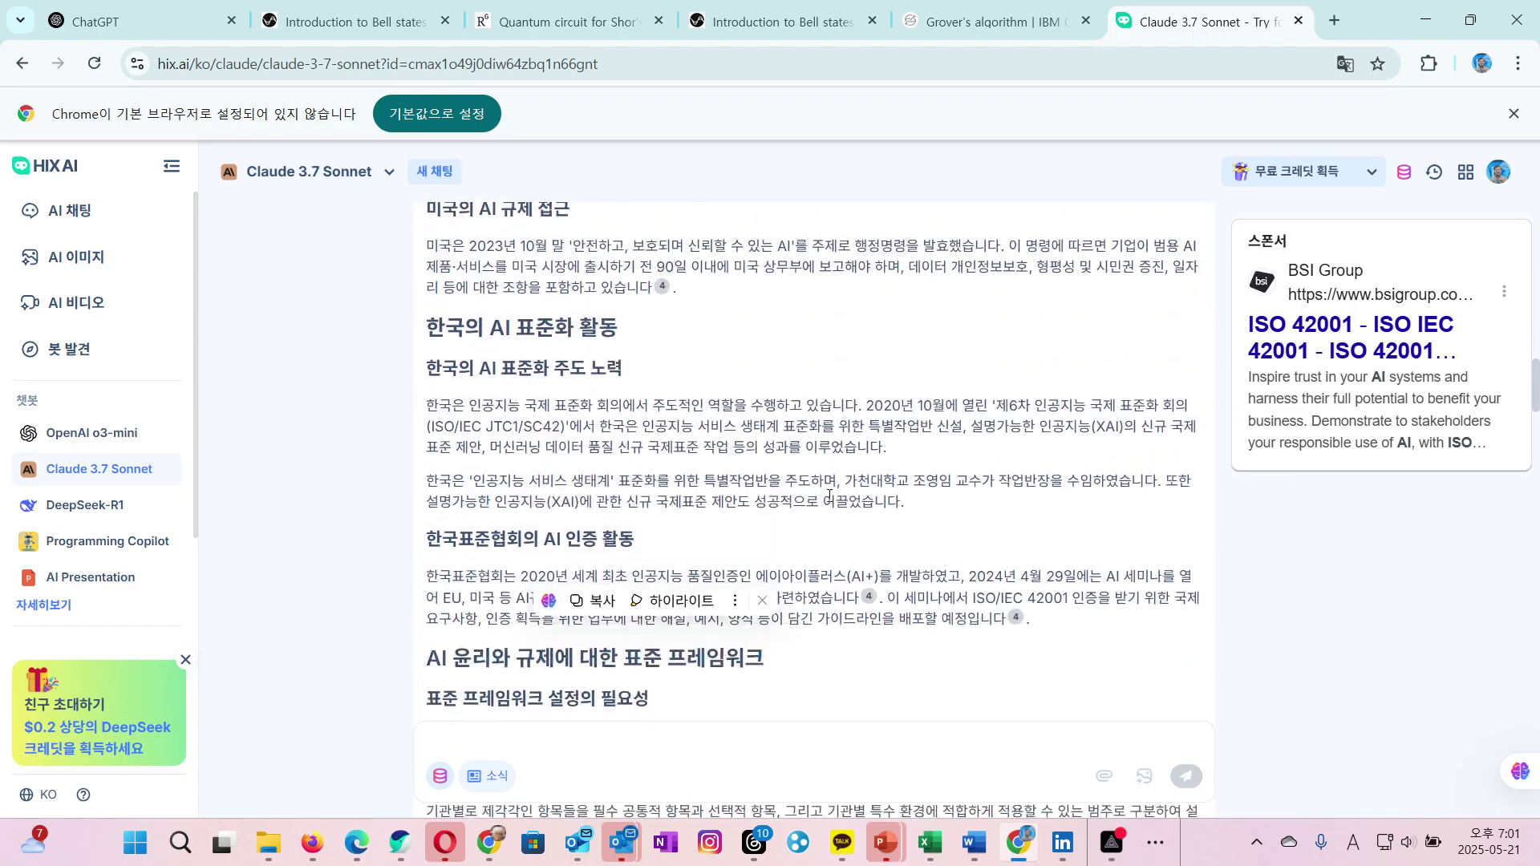
scroll(521, 449, down, 4)
scroll(520, 449, down, 4)
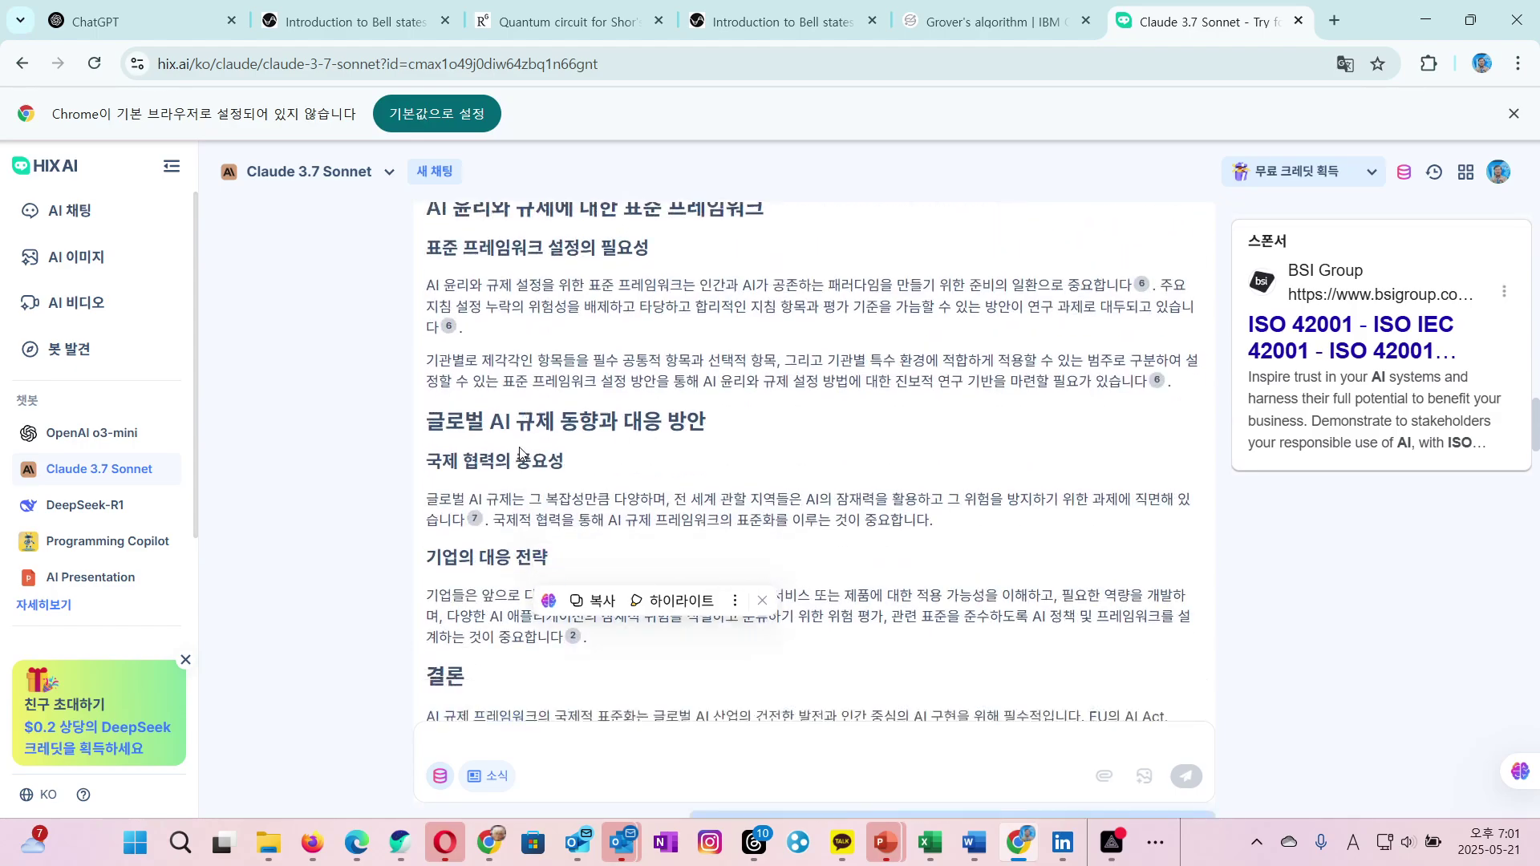
click(313, 475)
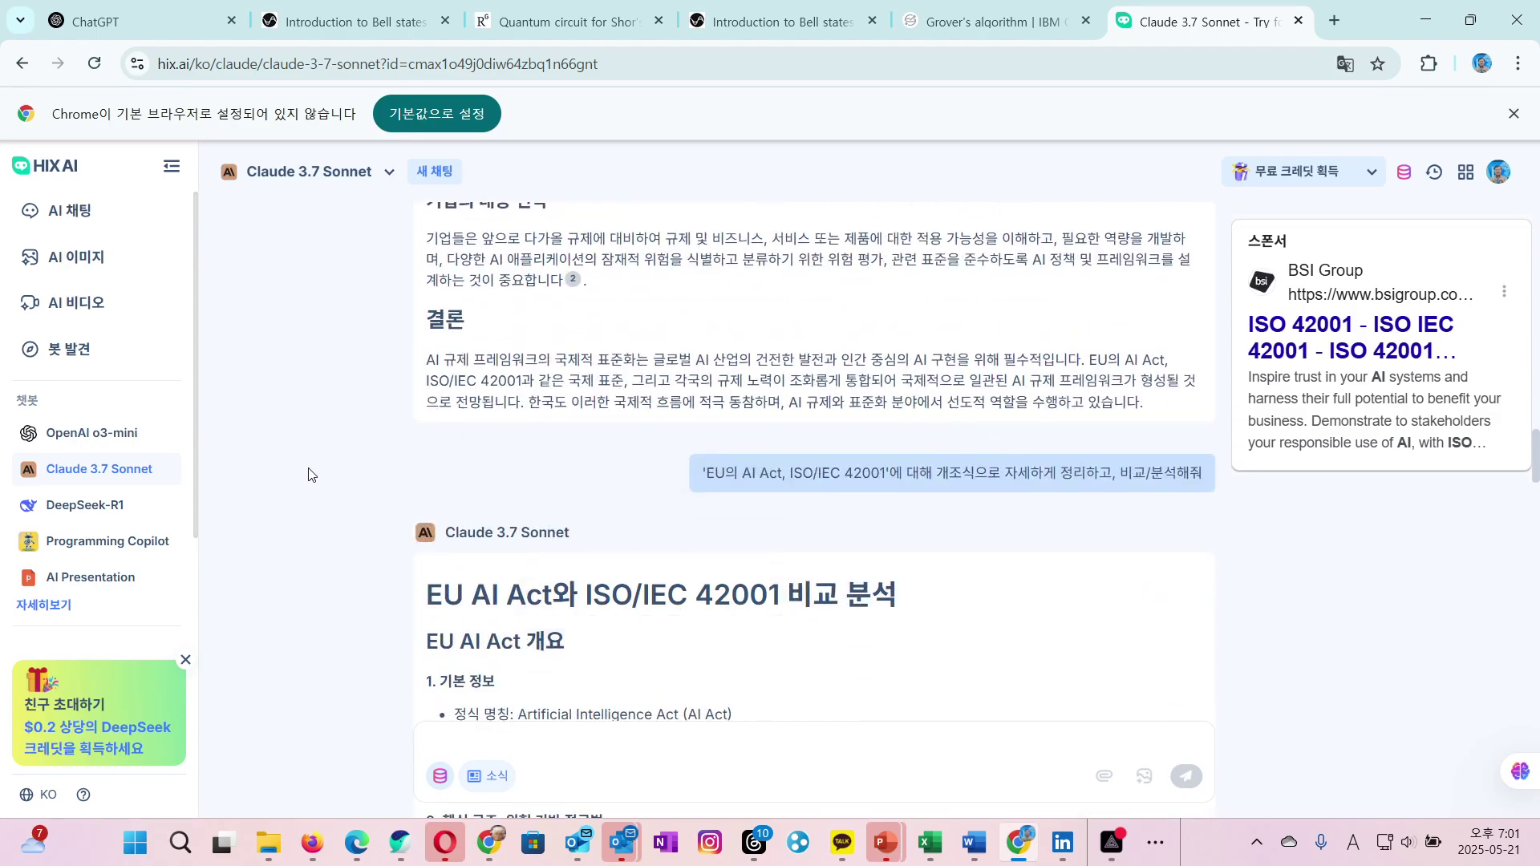
scroll(327, 517, up, 12)
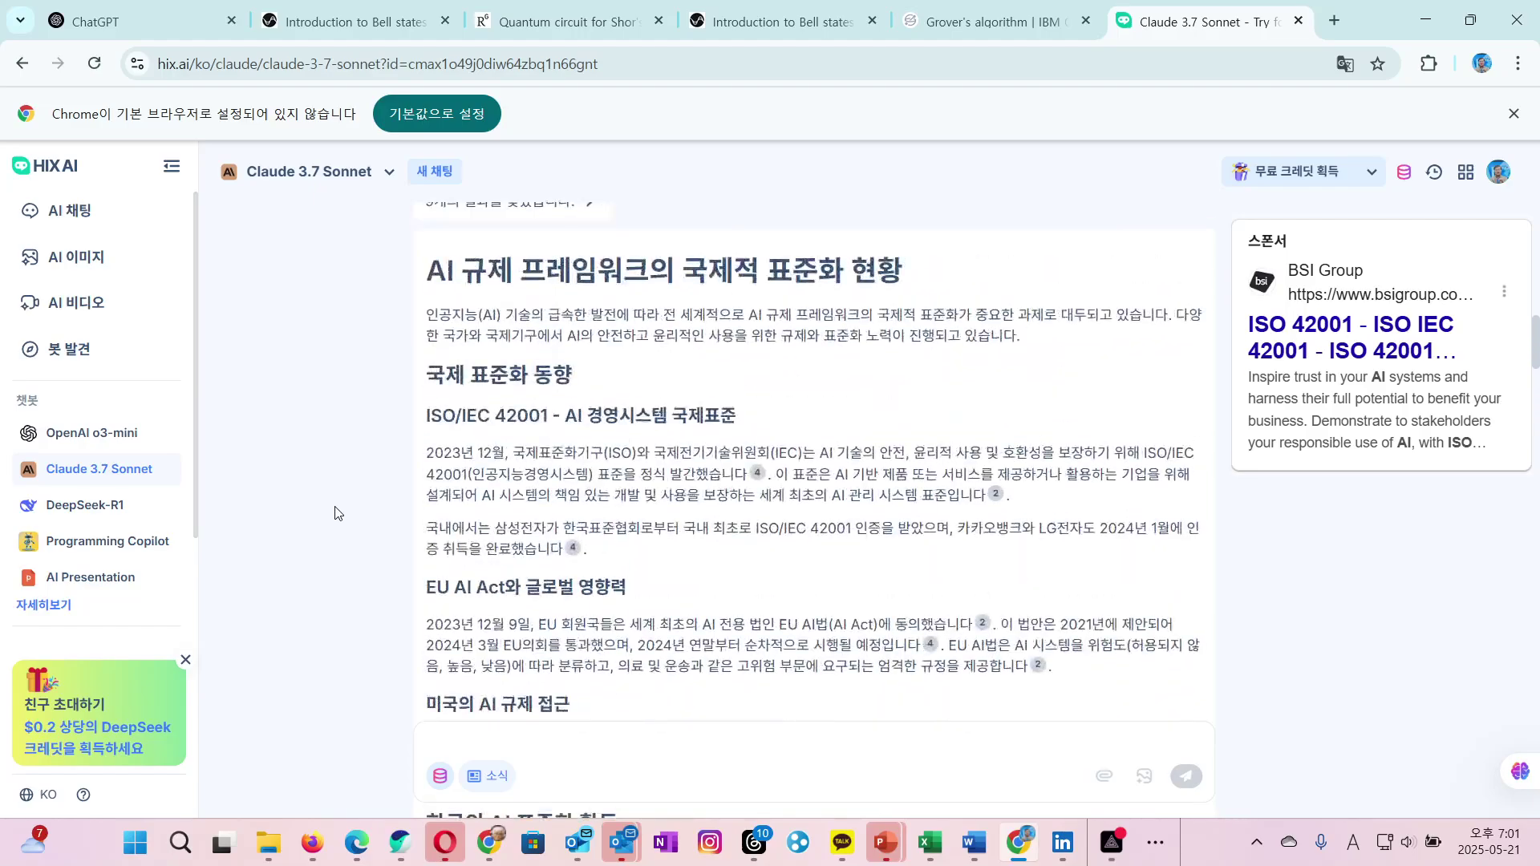